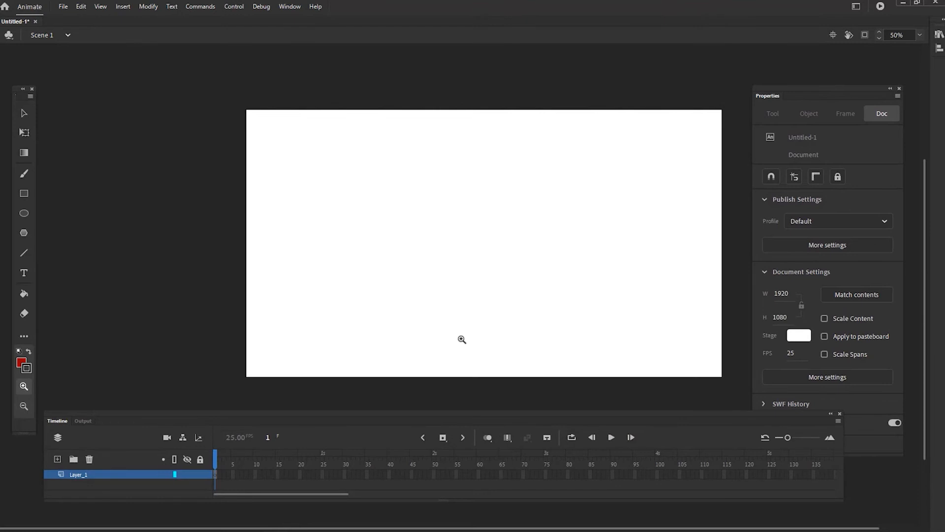
Step: Sketch a rough red circle in the left part of the stage on frame 1 with the Classic Brush
drag(809, 91, 817, 71)
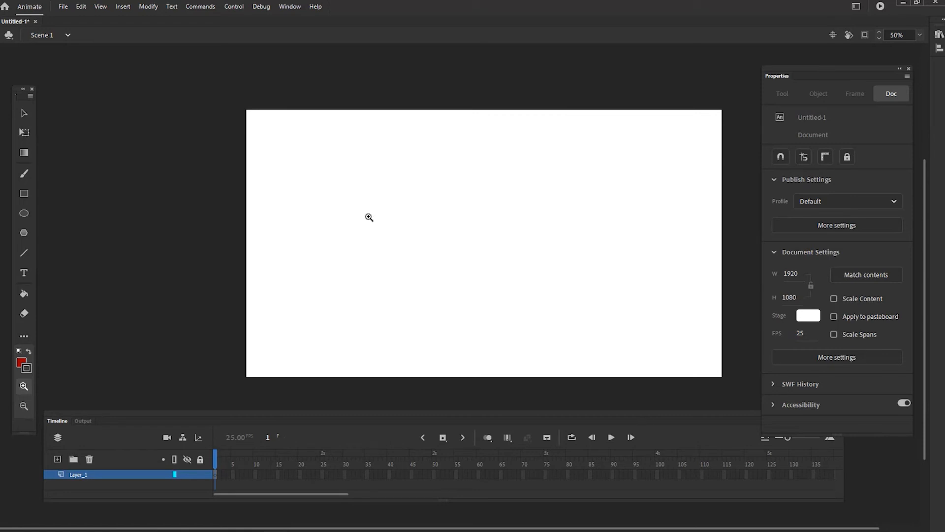
click(451, 199)
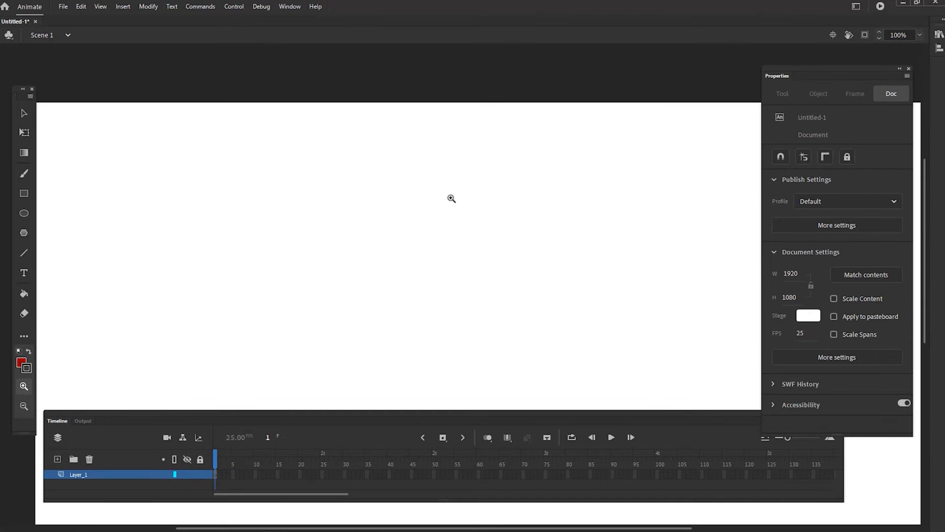
drag(271, 358, 288, 259)
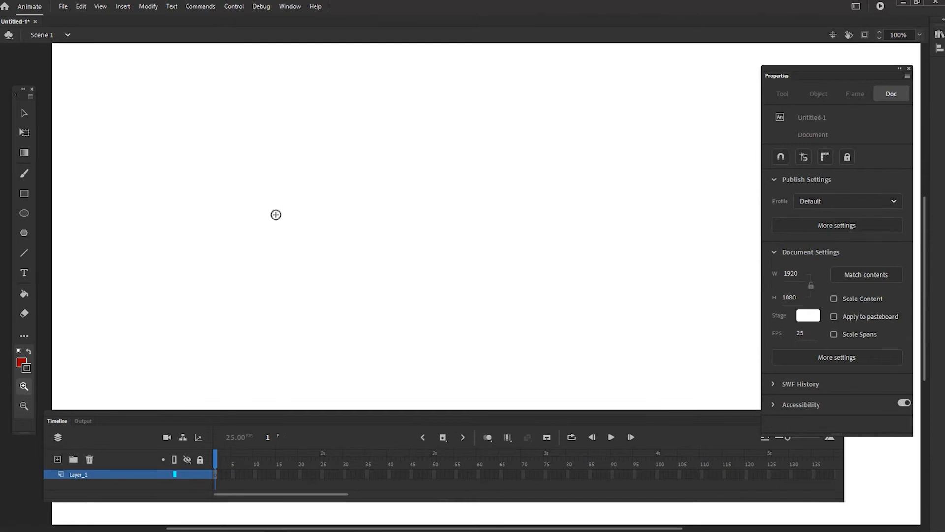
key(b)
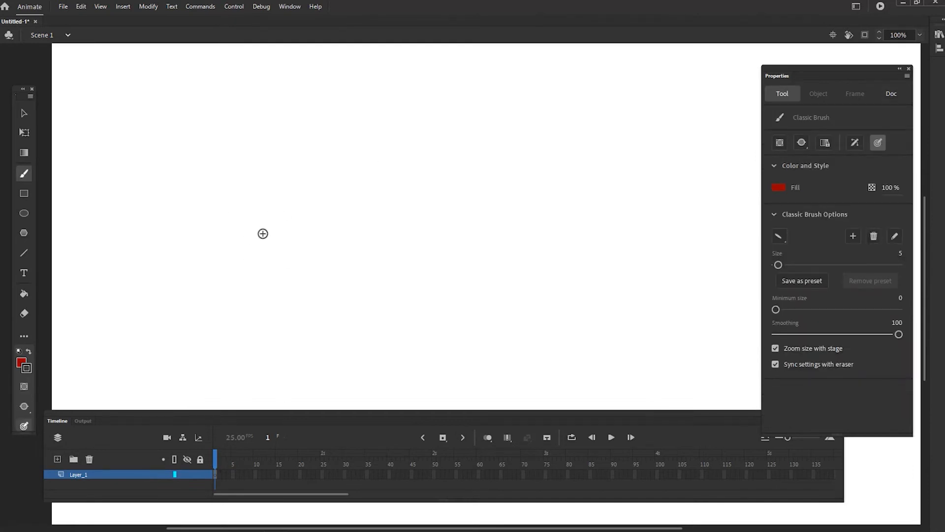
mouse_move(251, 199)
mouse_down()
mouse_move(194, 205)
mouse_move(270, 279)
mouse_move(247, 194)
mouse_move(207, 195)
mouse_move(212, 291)
mouse_move(295, 248)
mouse_move(244, 176)
mouse_up()
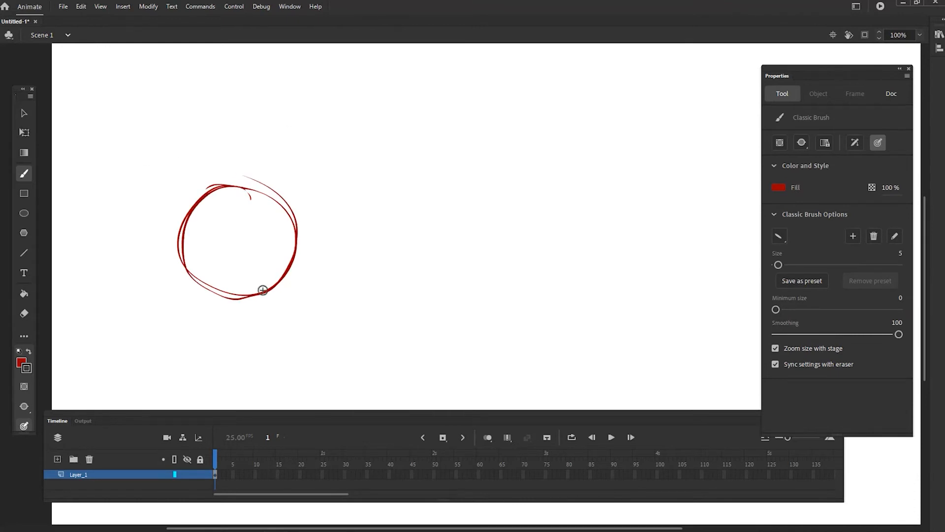
Step: Rename Layer_1 as Rough Animation, accepting the correction of special characters in the name
key(z)
alt+click(316, 230)
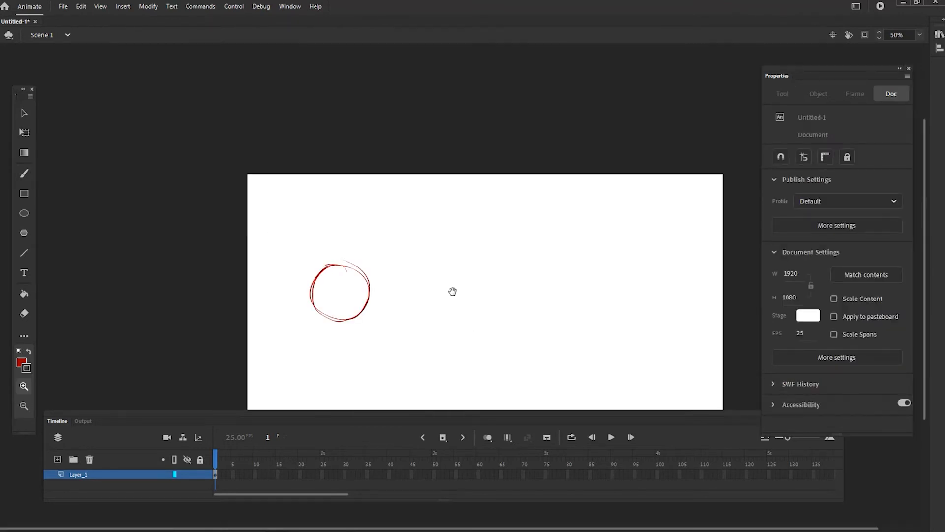
drag(406, 297, 353, 261)
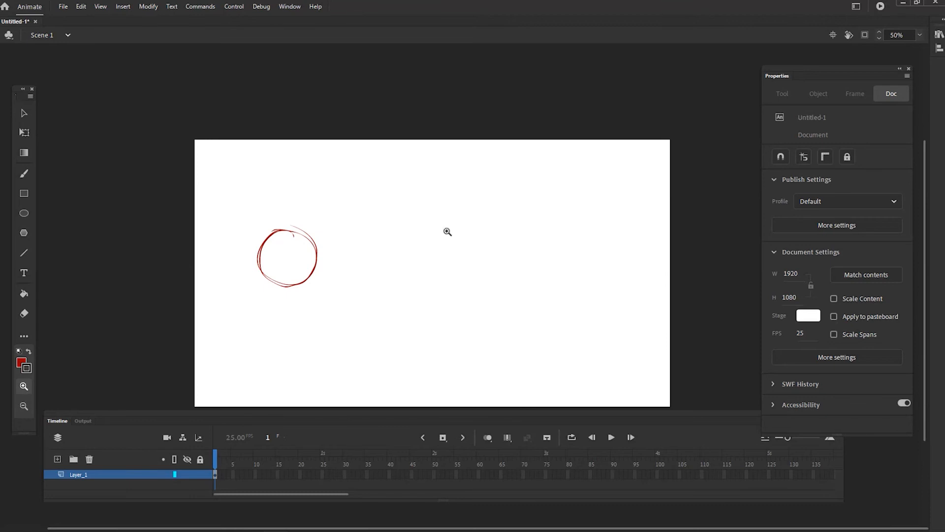
double_click(79, 475)
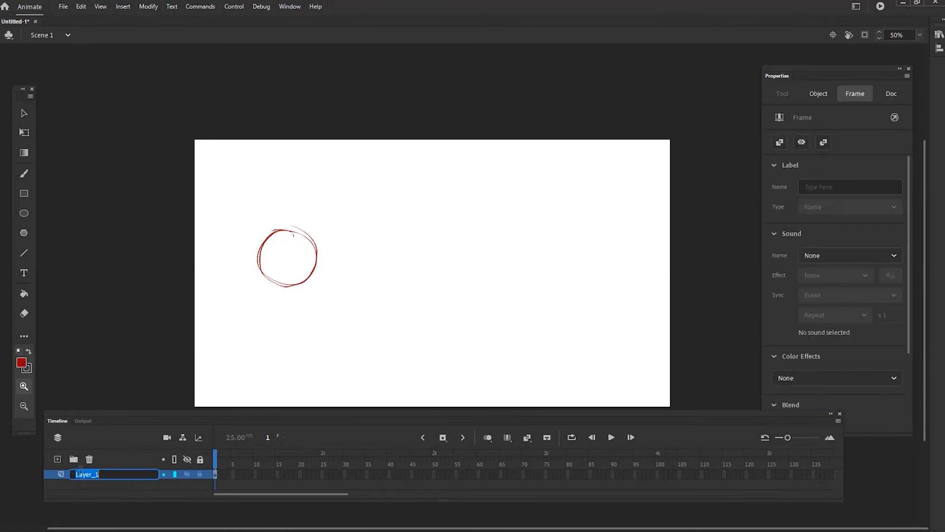
text(Rough Animation)
click(178, 482)
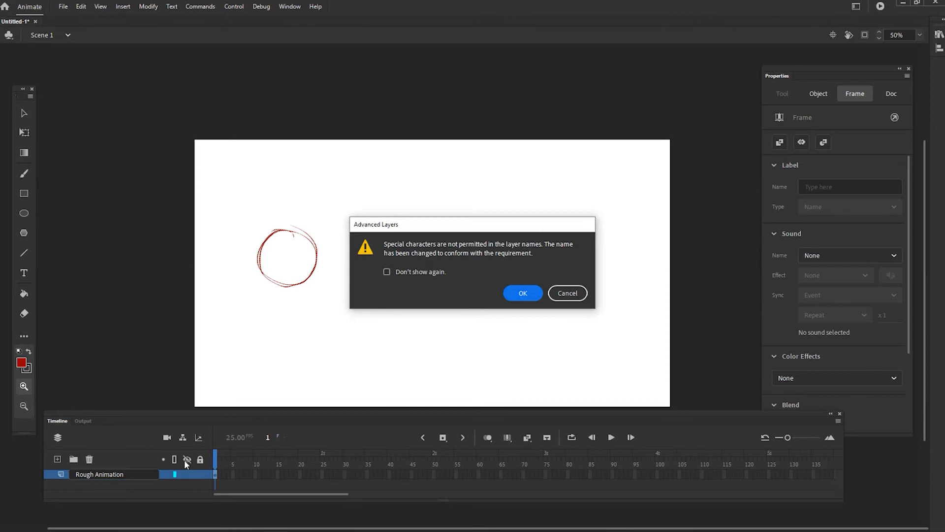
click(515, 292)
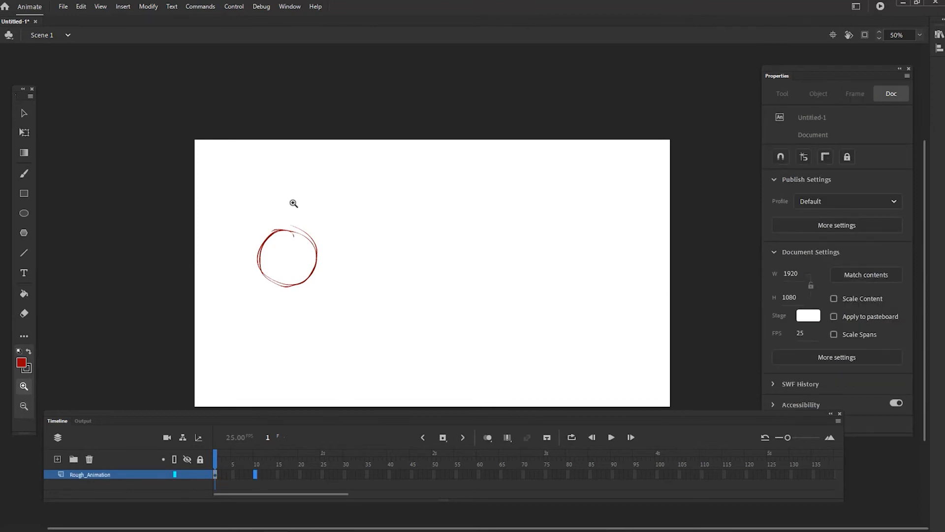
Step: Insert a blank keyframe at frame 10 and enable onion skinning with its range starting at frame 5
key(F7)
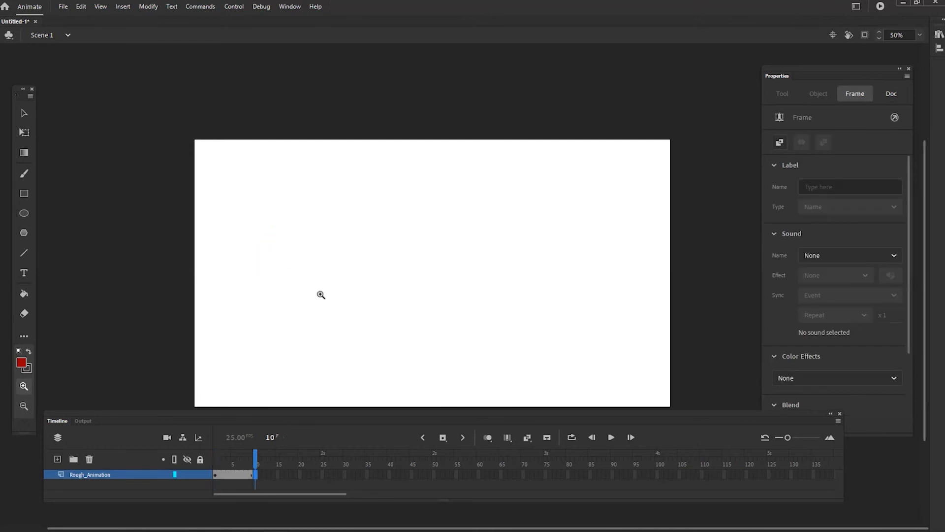
click(488, 439)
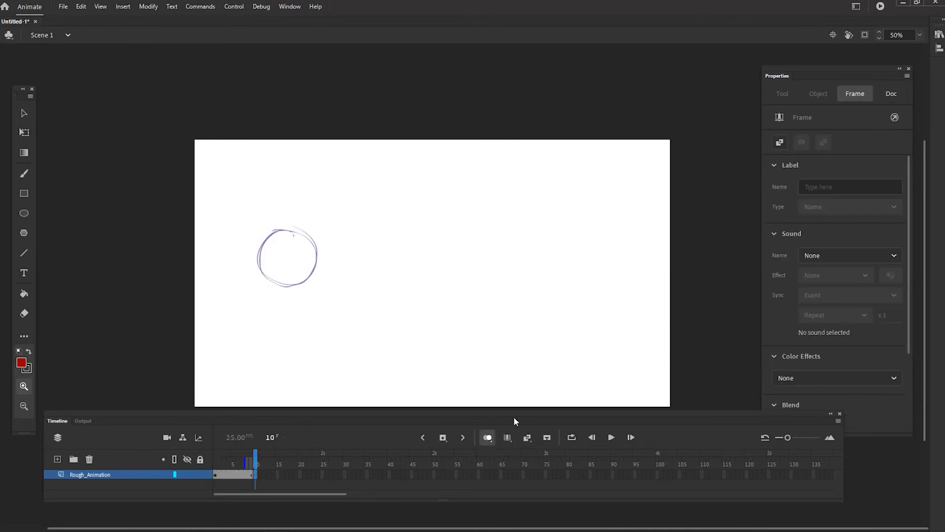
drag(238, 464, 215, 463)
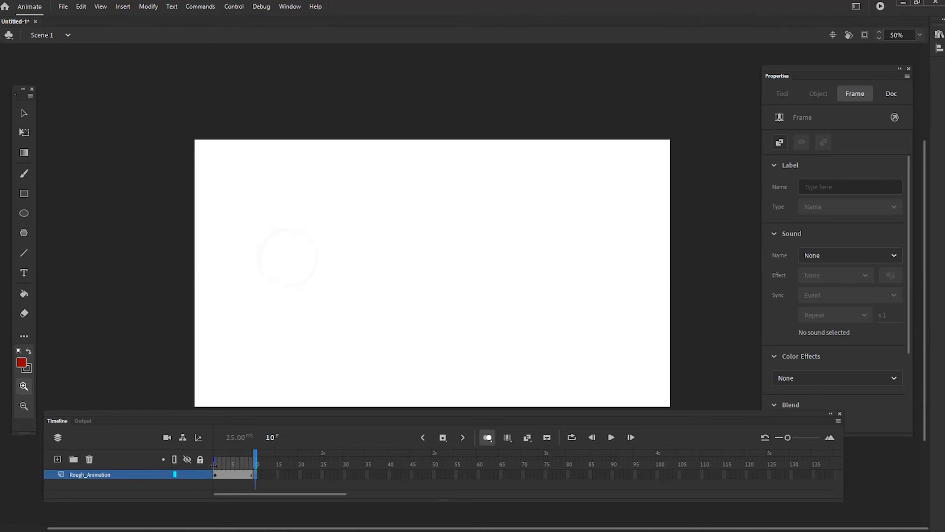
drag(212, 463, 239, 463)
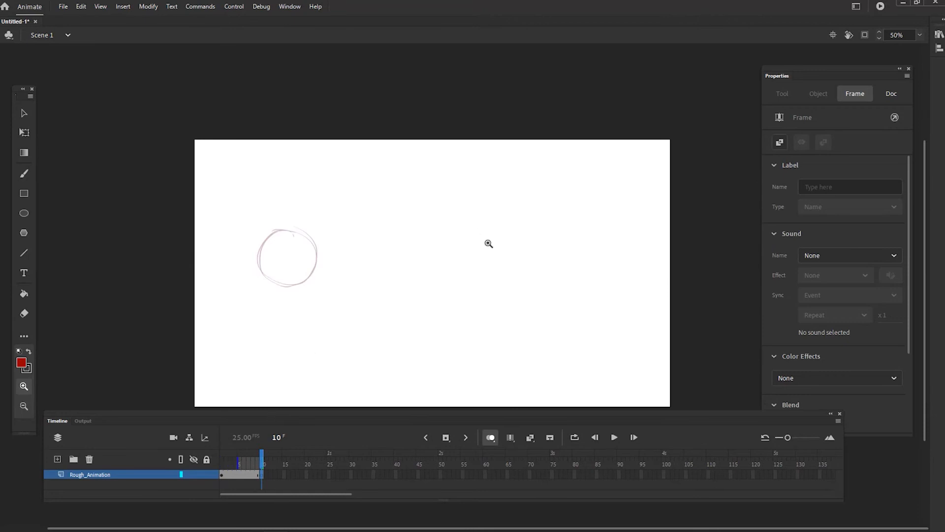
Step: Brush a second rough circle of similar size near the stage centre on frame 10, and switch onion skinning off
key(b)
mouse_move(435, 241)
mouse_down()
mouse_move(487, 264)
mouse_move(483, 242)
mouse_move(434, 259)
mouse_move(441, 277)
mouse_move(486, 249)
mouse_move(429, 251)
mouse_move(434, 272)
mouse_move(483, 239)
mouse_up()
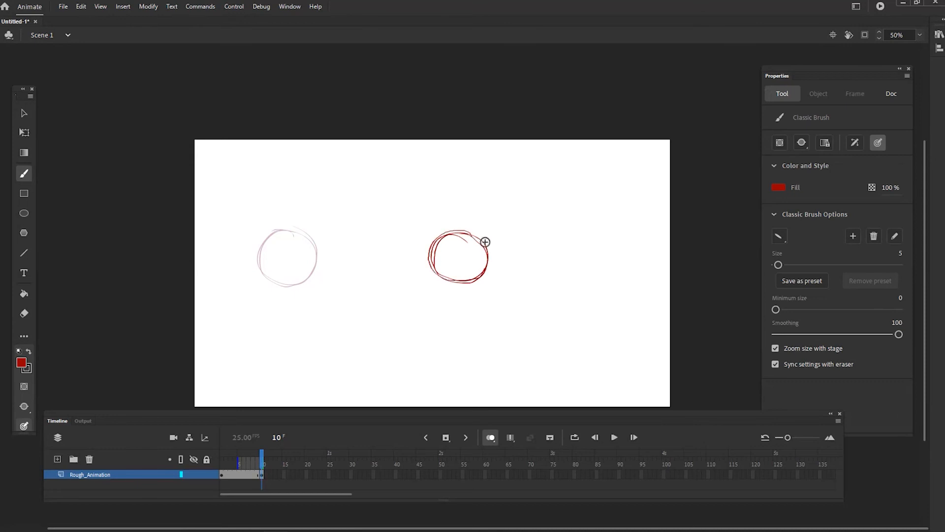
click(491, 437)
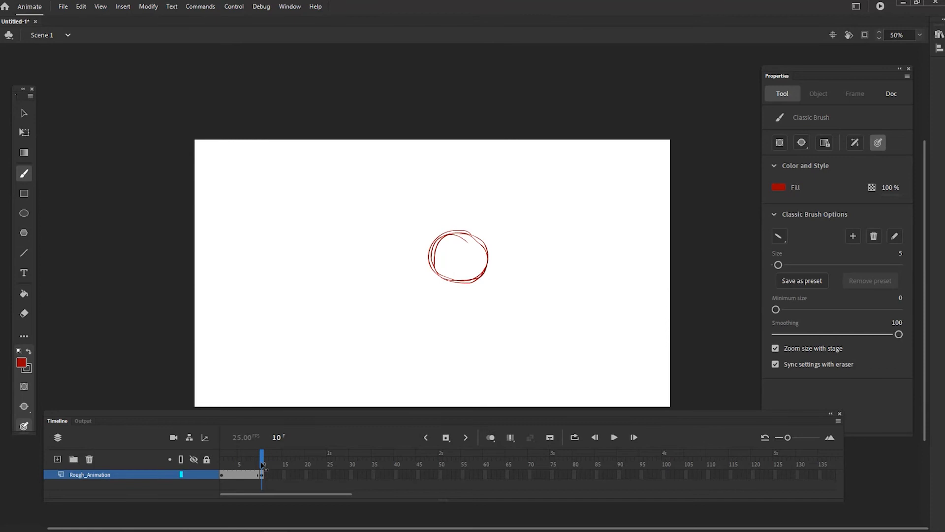
Step: Insert a blank keyframe at frame 5 of the Rough_Animation layer
drag(262, 465, 241, 472)
click(240, 473)
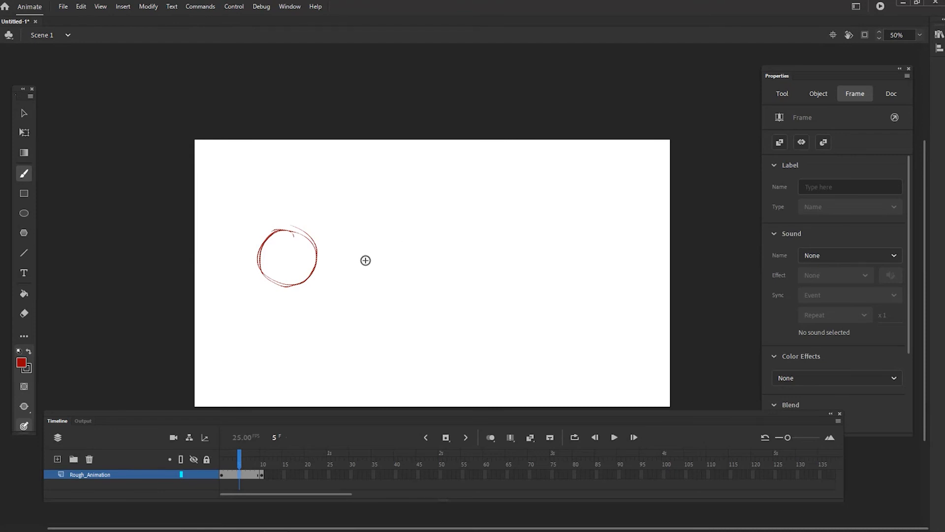
key(F6)
key(Delete)
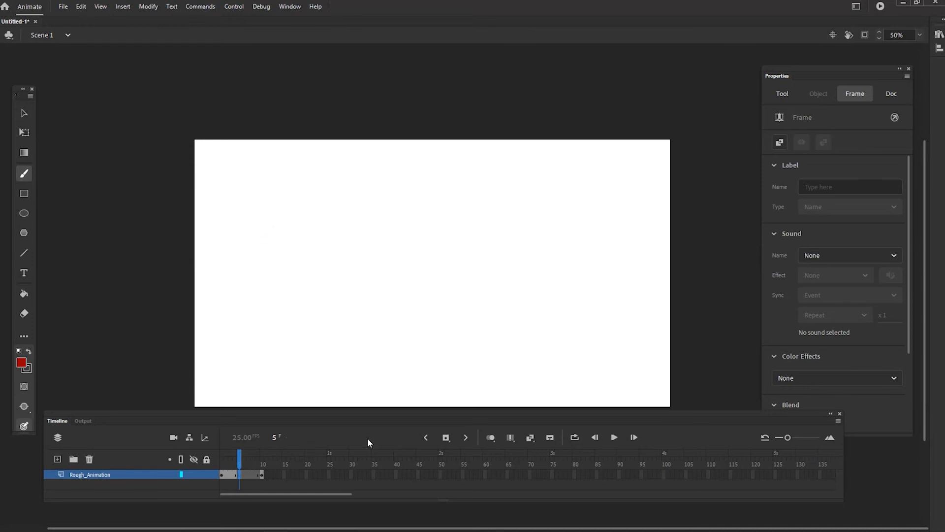
Step: Using onion skins extended to frame 10, sketch a flat, horizontally stretched ellipse between the two circles on frame 5; turn onion skinning off
key(alt+shift+o)
drag(249, 462, 263, 463)
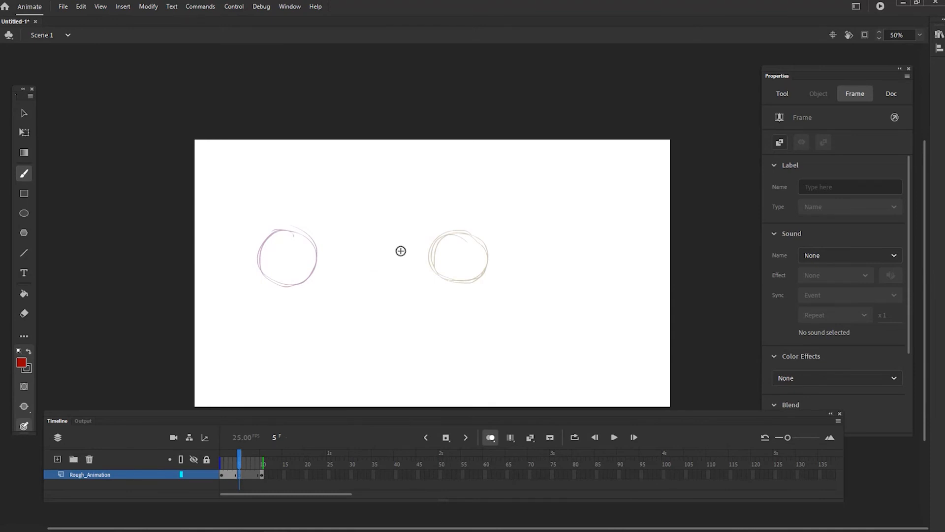
mouse_move(399, 249)
mouse_down()
mouse_move(353, 249)
mouse_move(337, 261)
mouse_move(411, 258)
mouse_move(398, 250)
mouse_move(339, 264)
mouse_move(411, 261)
mouse_move(333, 266)
mouse_up()
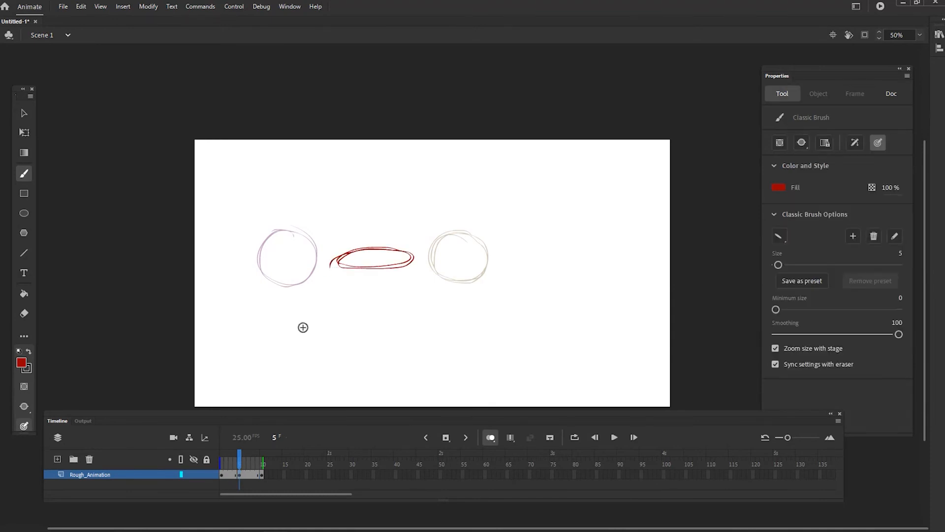
click(490, 437)
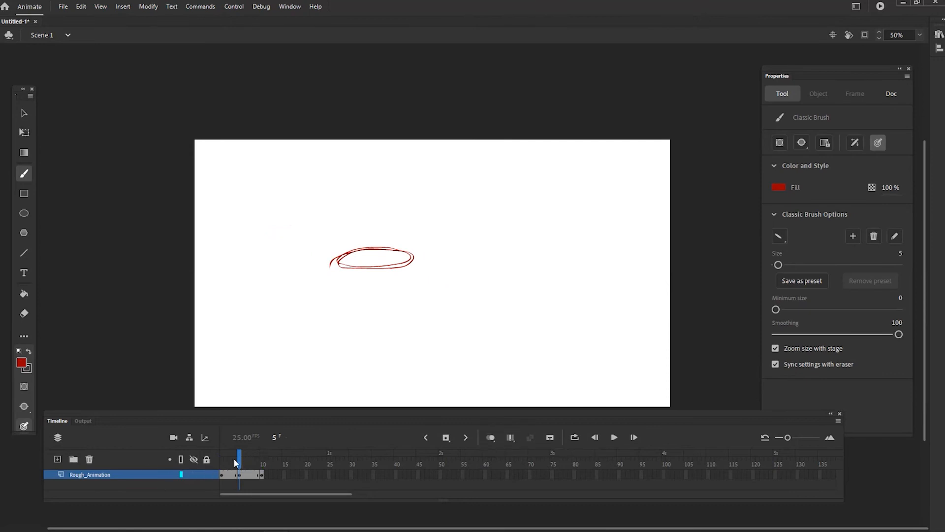
Step: Add a blank keyframe at frame 3 and, with onion skinning on, sketch a slightly squashed circle overlapping the first circle's right side
mouse_move(240, 460)
mouse_down()
mouse_move(221, 460)
mouse_move(261, 463)
mouse_move(184, 484)
mouse_move(260, 465)
mouse_move(221, 468)
mouse_move(261, 472)
mouse_move(223, 473)
mouse_move(247, 472)
mouse_move(234, 480)
mouse_up()
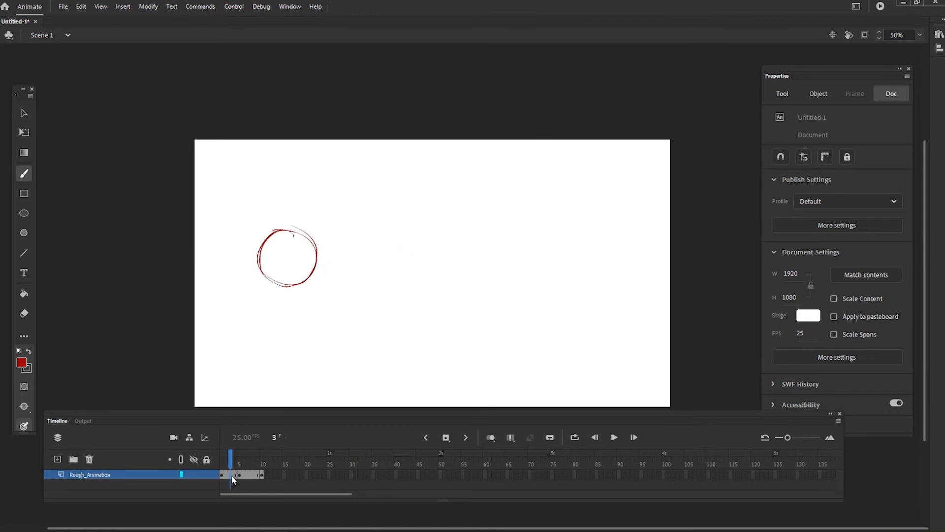
click(232, 477)
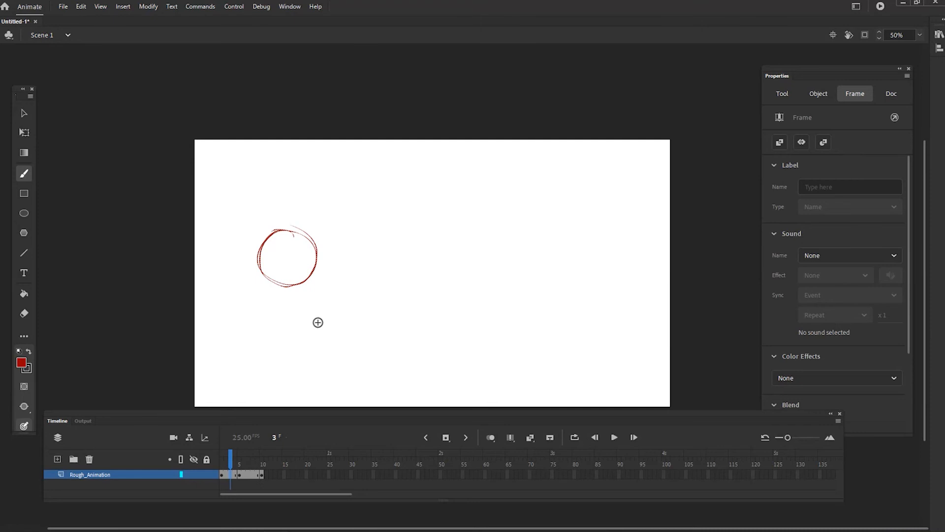
key(Delete)
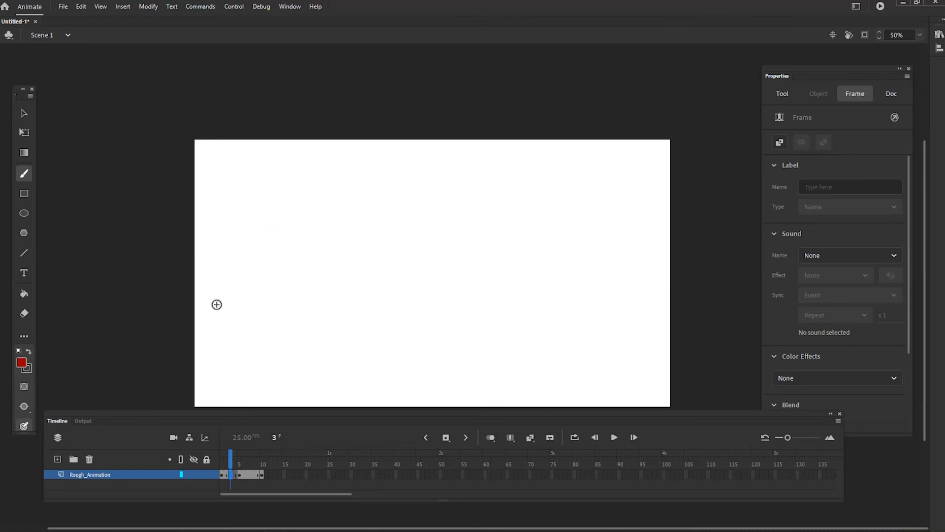
click(490, 438)
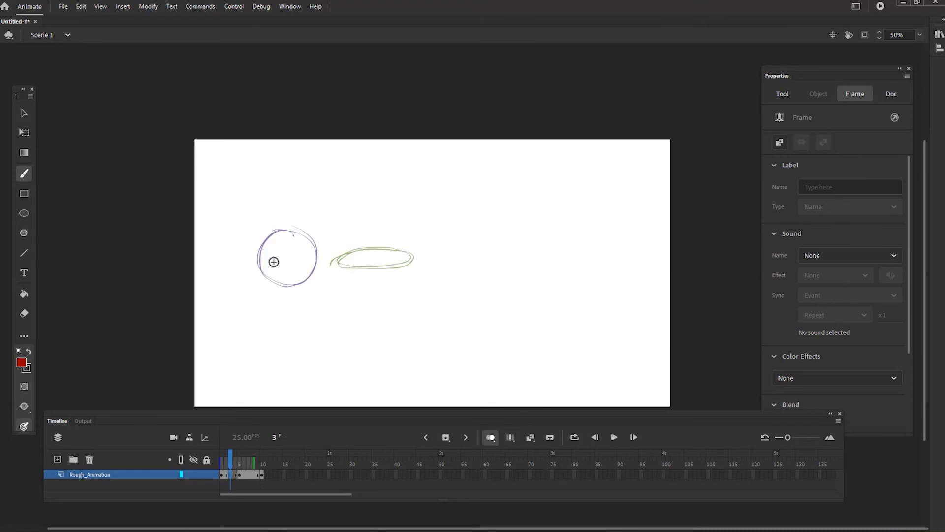
mouse_move(311, 241)
mouse_down()
mouse_move(275, 259)
mouse_move(327, 271)
mouse_move(314, 283)
mouse_move(310, 236)
mouse_move(276, 277)
mouse_move(329, 272)
mouse_move(333, 250)
mouse_up()
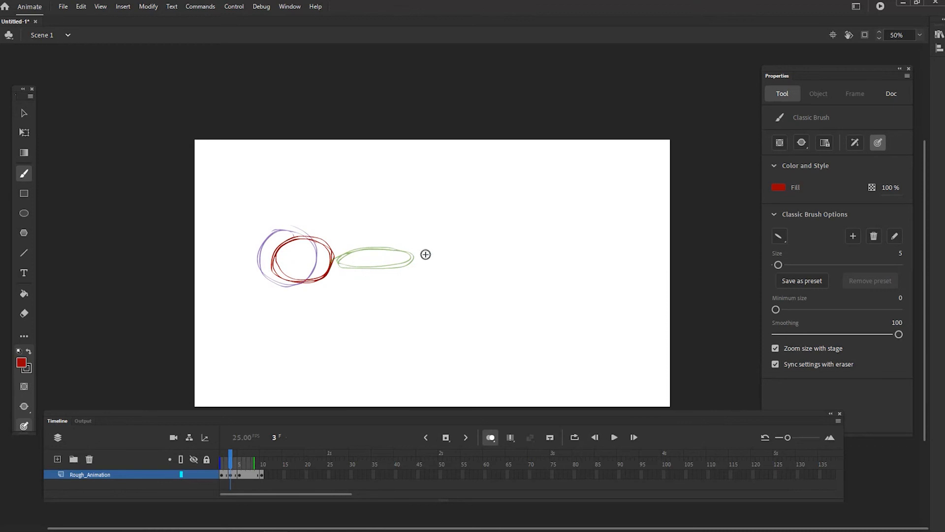
Step: Add a blank keyframe at frame 7 and sketch a slightly squashed circle overlapping the left side of the final circle
click(248, 475)
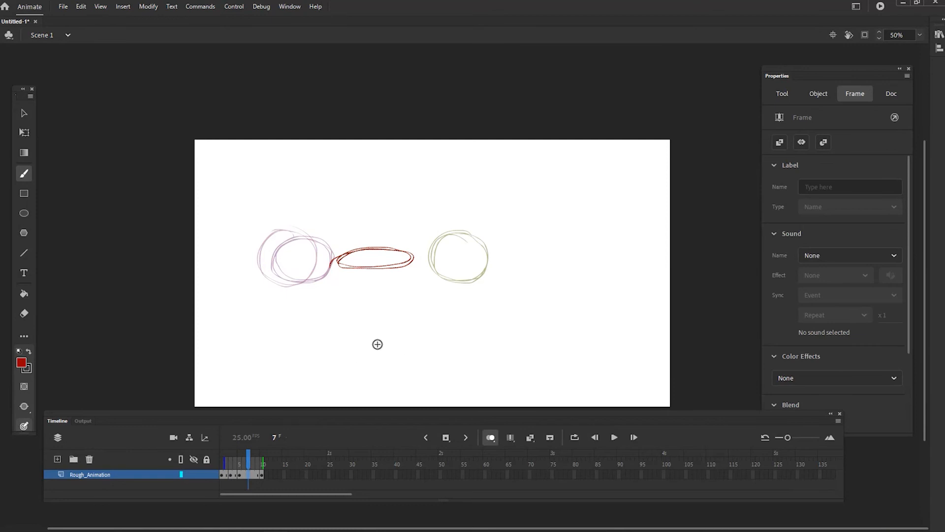
key(Delete)
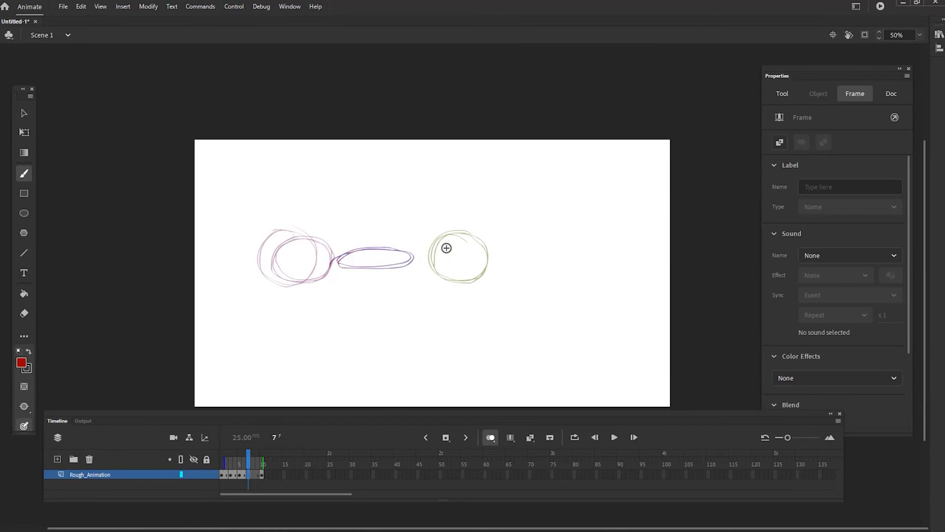
mouse_move(456, 242)
mouse_down()
mouse_move(416, 270)
mouse_move(465, 257)
mouse_move(426, 241)
mouse_move(418, 251)
mouse_move(445, 237)
mouse_move(412, 266)
mouse_move(469, 252)
mouse_move(423, 239)
mouse_move(418, 275)
mouse_move(468, 261)
mouse_move(416, 240)
mouse_up()
key(ctrl+z)
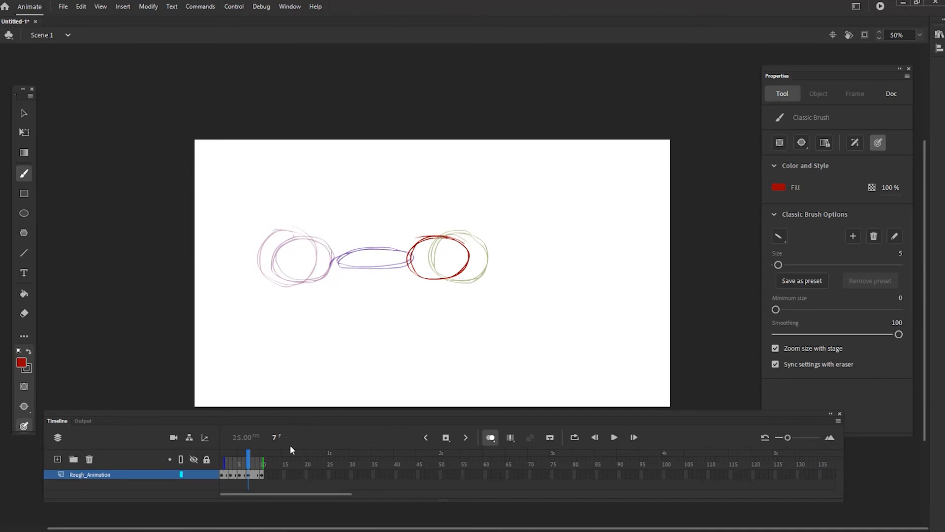
Step: Shift the final circle's keyframe to frame 9 by removing one frame before it, and extend its hold through frame 10
click(256, 475)
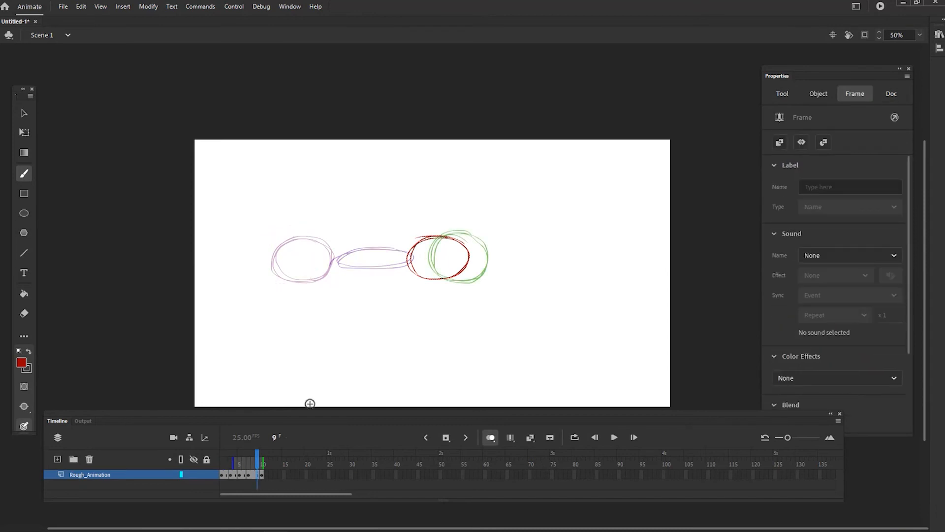
click(252, 475)
key(shift+F5)
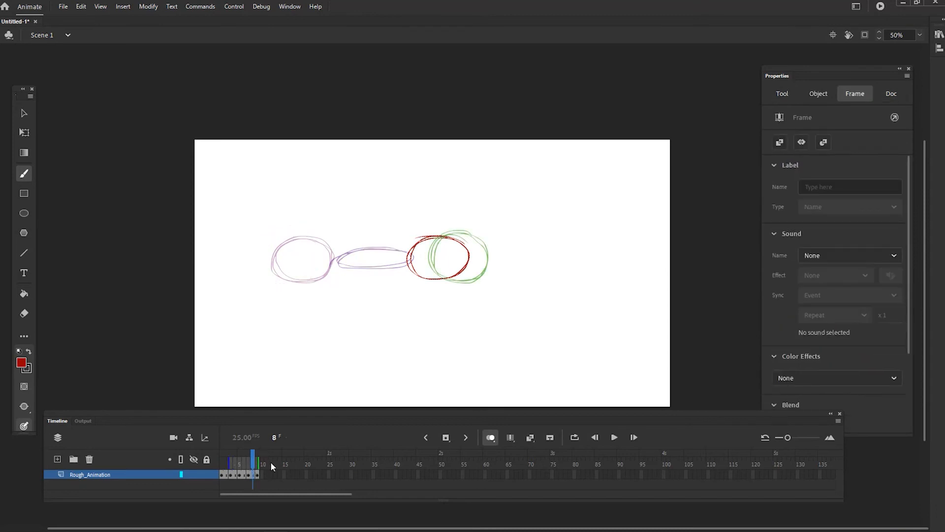
click(256, 476)
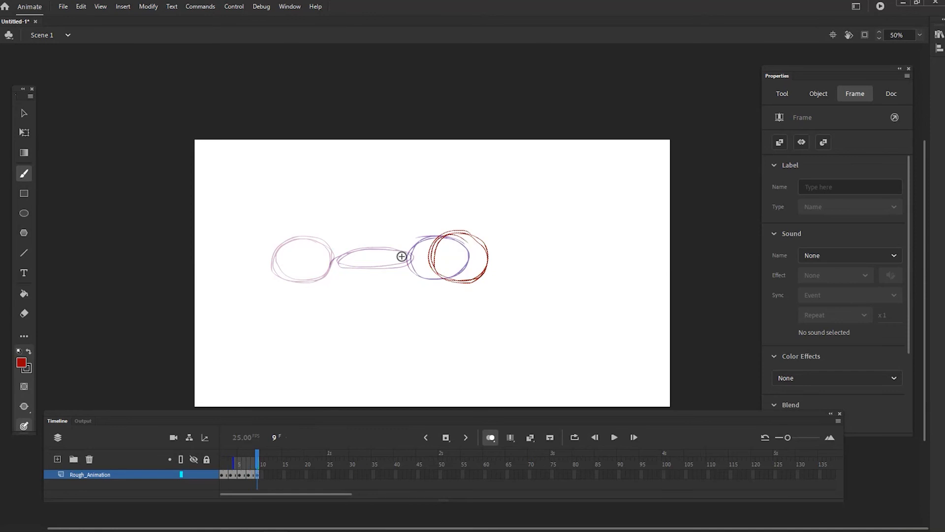
key(F5)
Step: Return to frame 1, switch onion skinning off and play back the rough animation
drag(252, 460, 221, 460)
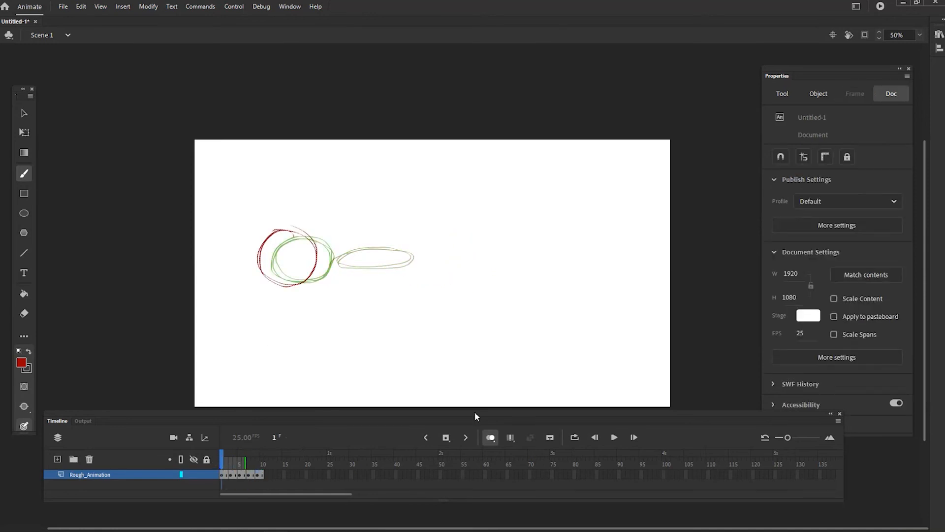
click(491, 437)
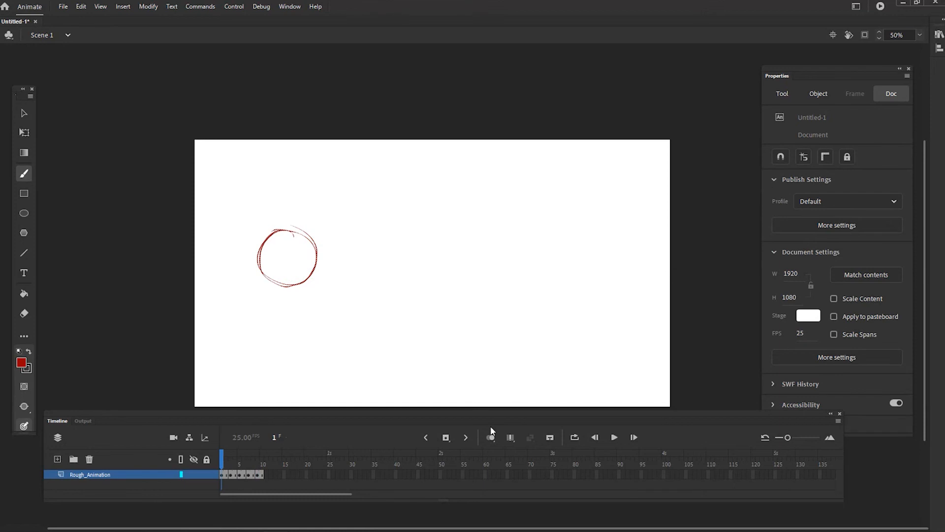
key(Return)
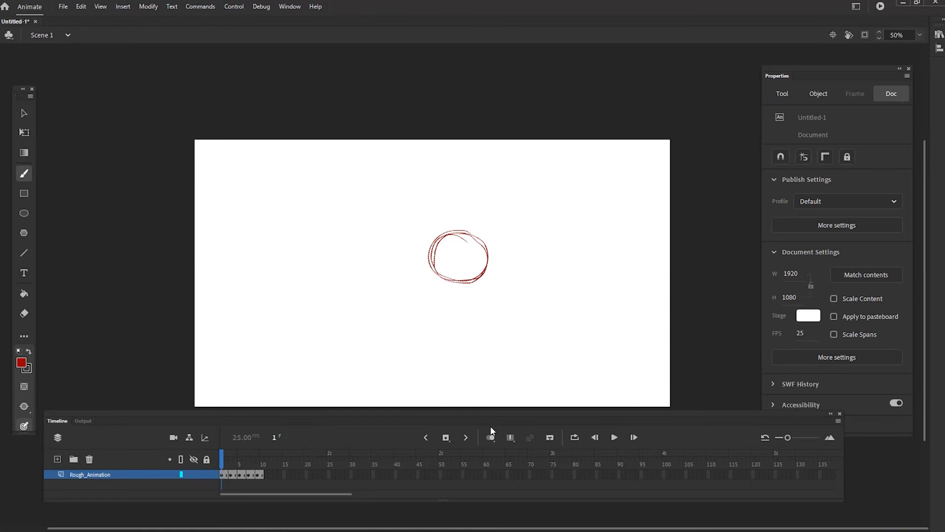
Step: Return to frame 1, make the timeline panel taller and add a new layer above Rough_Animation
key(z)
click(324, 279)
key(space)
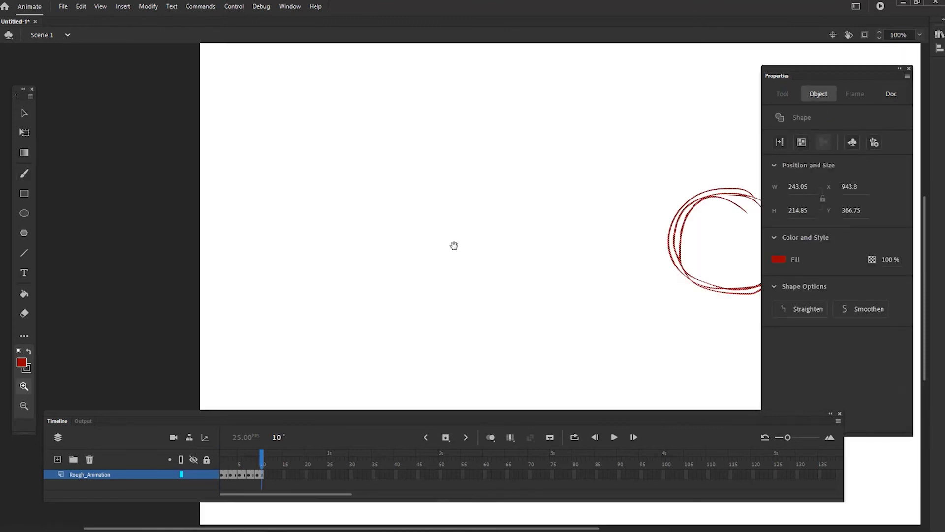
drag(454, 245, 302, 251)
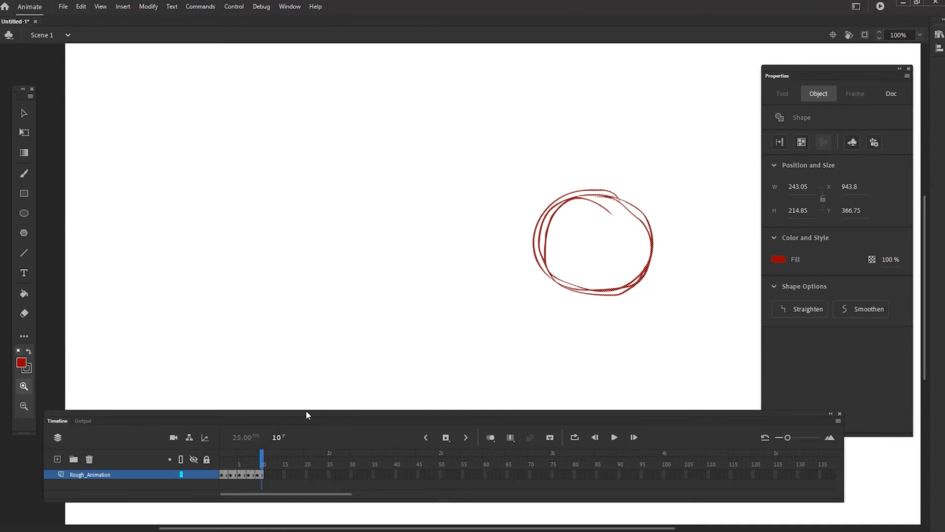
drag(260, 460, 221, 466)
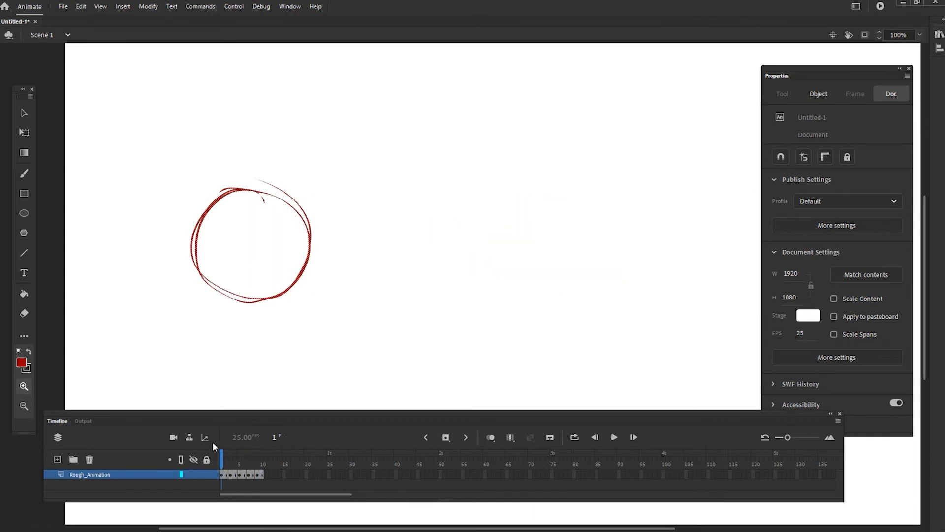
drag(152, 416, 162, 407)
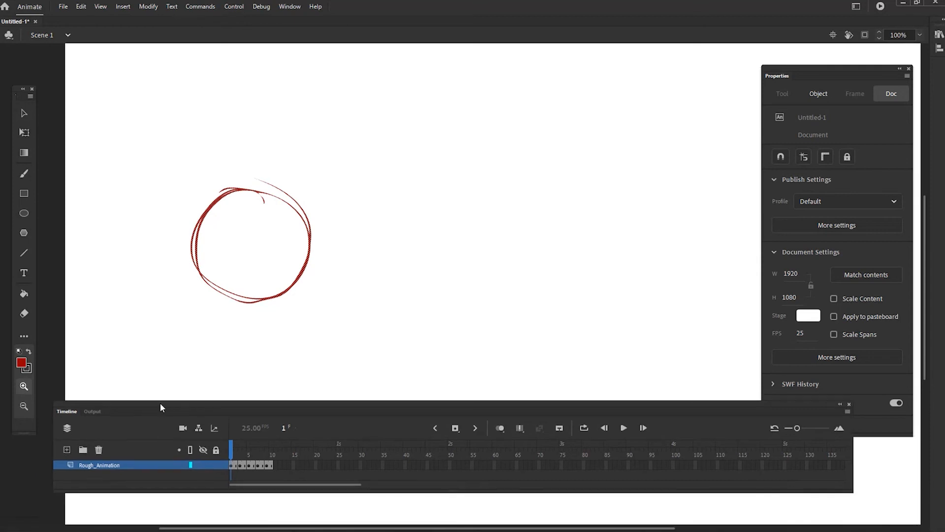
drag(121, 491, 121, 509)
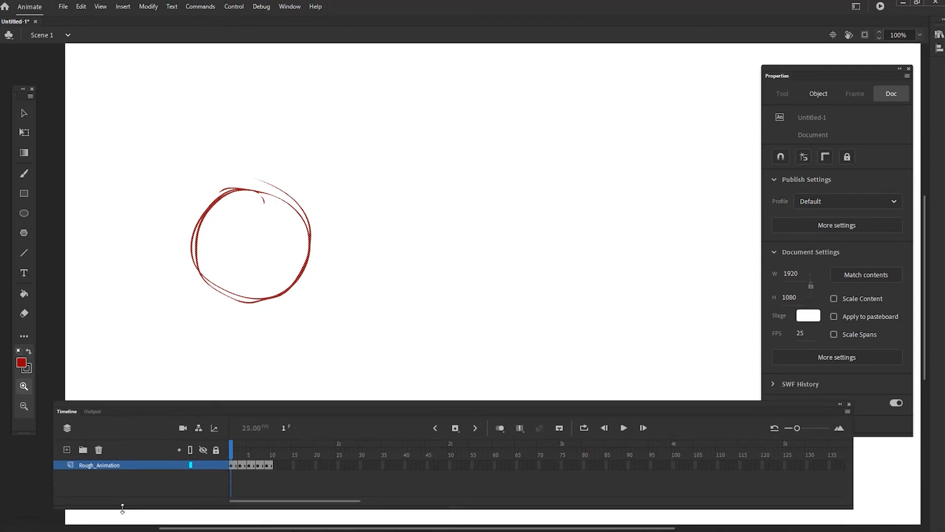
click(67, 450)
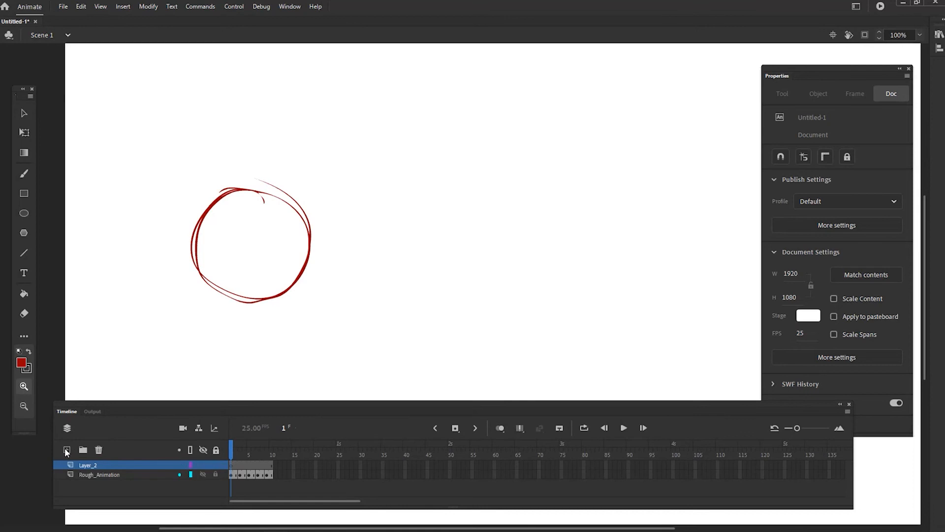
Step: Insert blank keyframes on Layer_2 at frames 3, 5, 7 and 9, matching the rough layer's keyframes
click(240, 469)
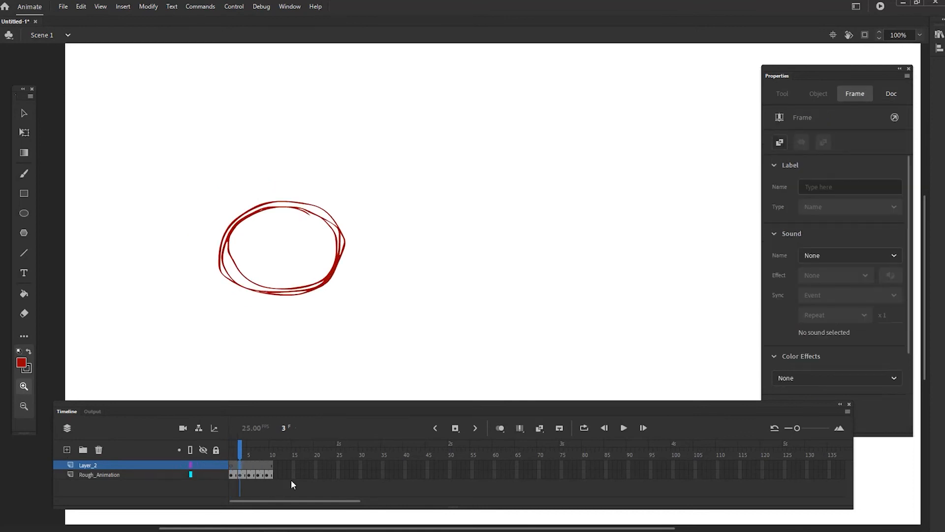
click(250, 468)
click(259, 466)
click(270, 467)
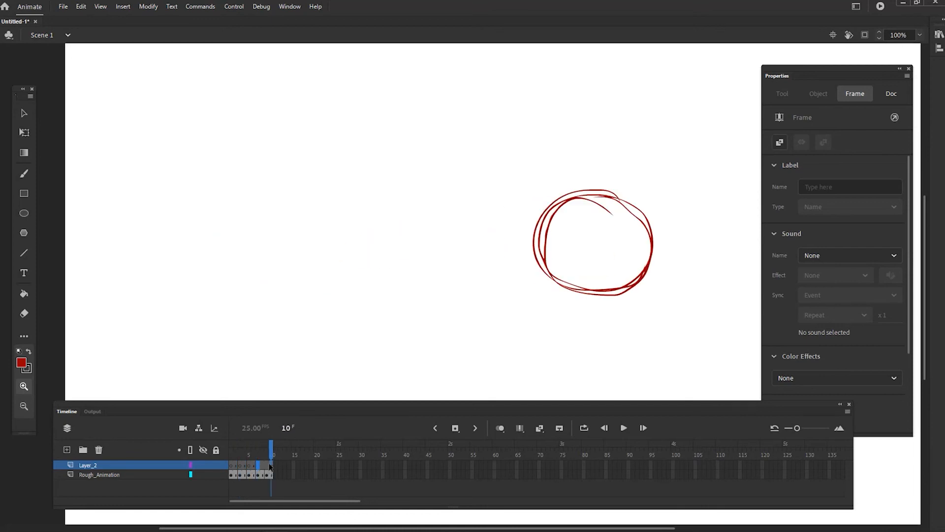
click(266, 468)
key(Return)
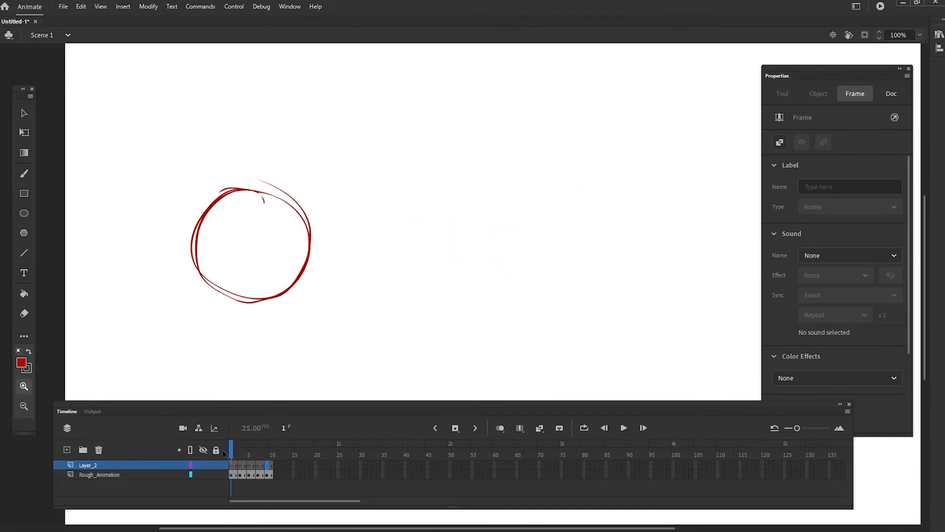
Step: Make the Rough_Animation layer semi-transparent by switching its visibility to a reduced opacity in the layer properties
click(119, 476)
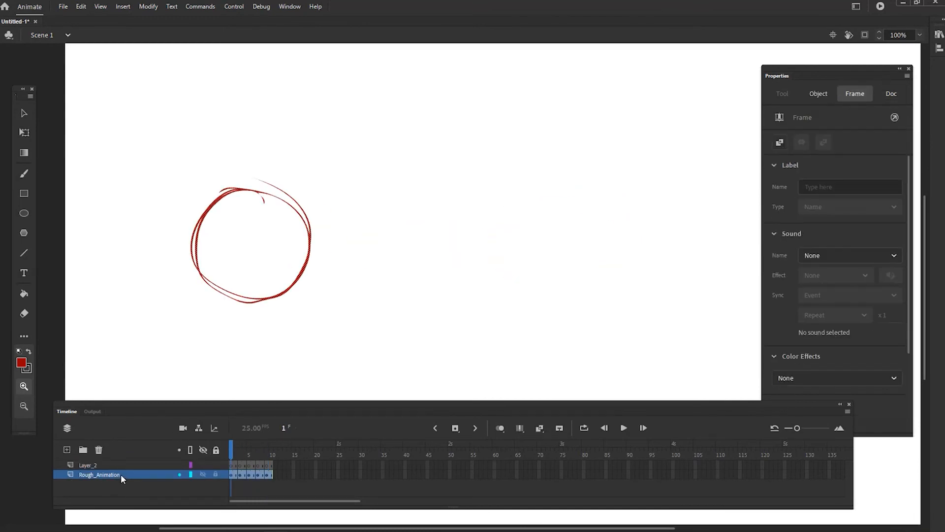
right_click(121, 475)
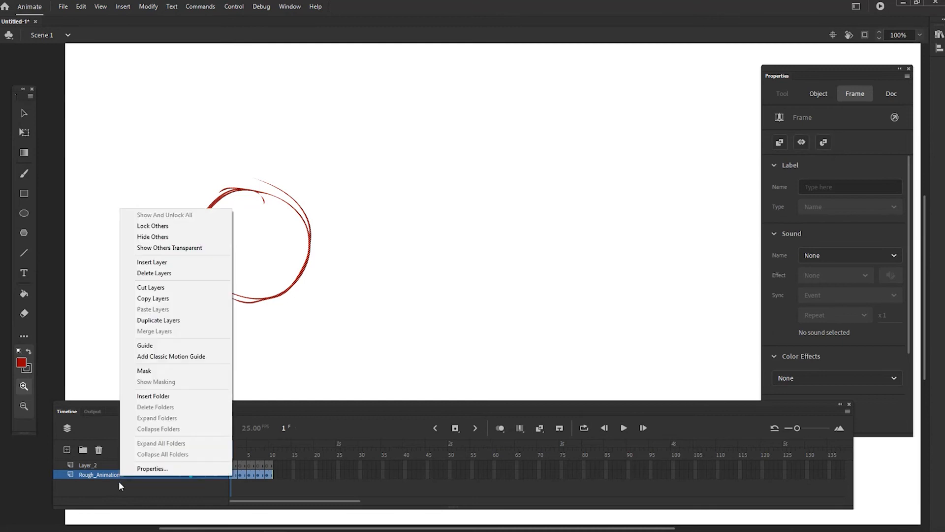
click(148, 468)
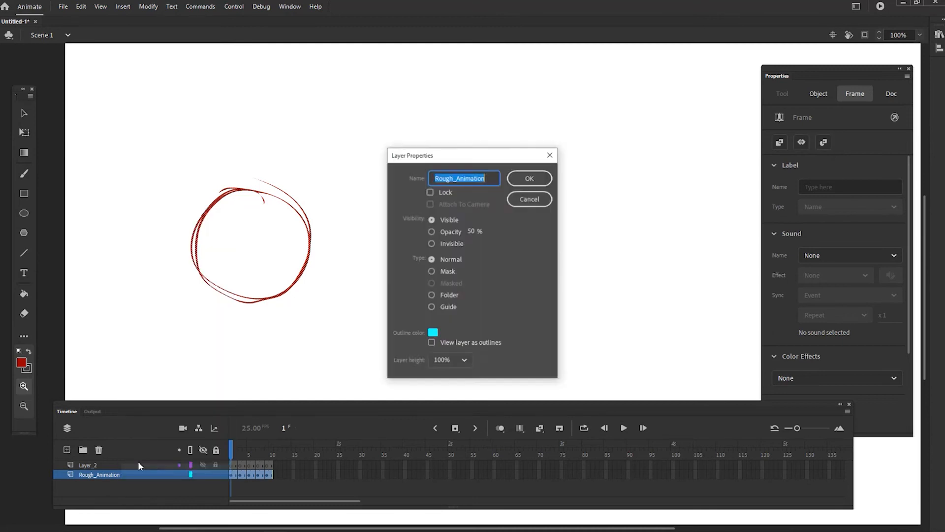
click(432, 232)
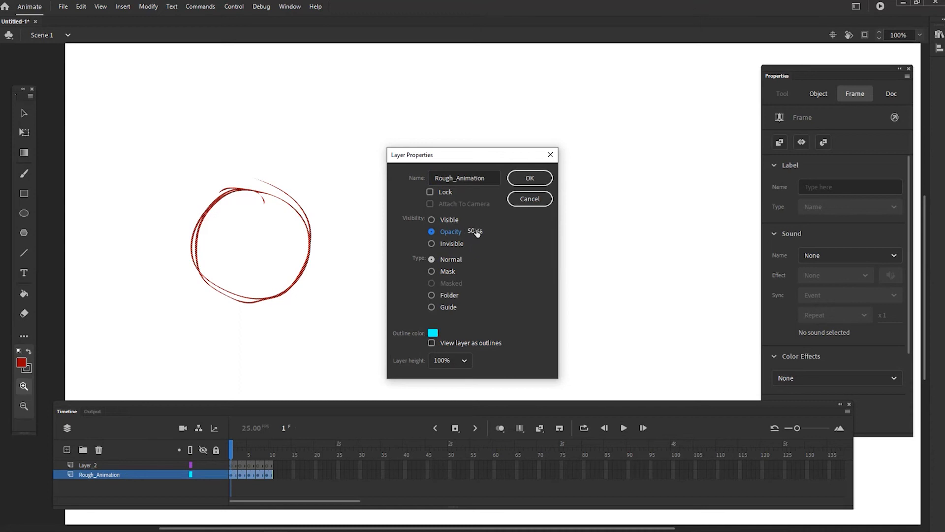
drag(477, 232, 469, 232)
click(471, 232)
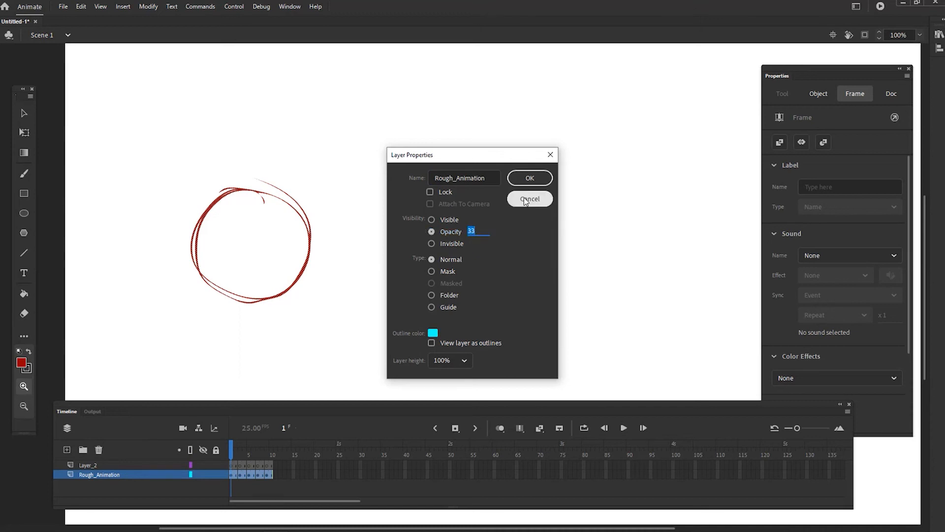
text(3)
key(Return)
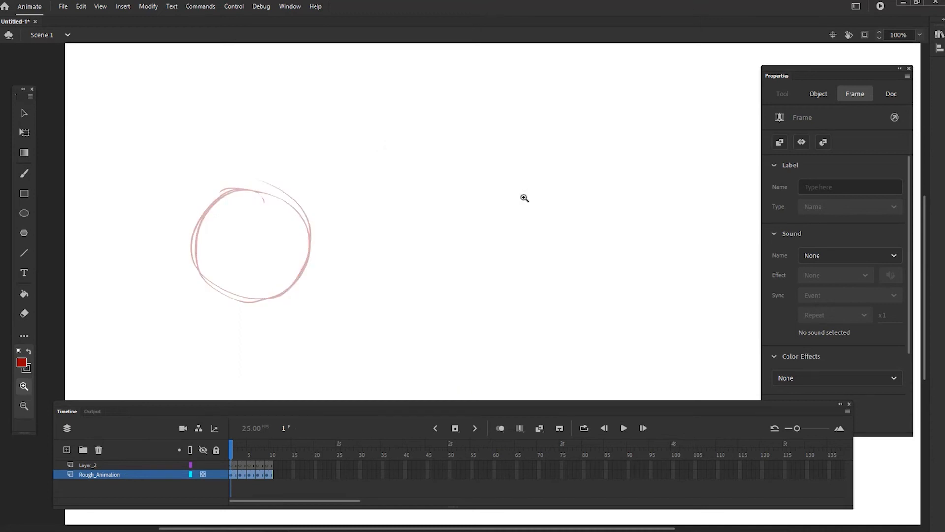
Step: Lower the Rough_Animation layer's opacity further so the sketch is fainter, and lock the layer
right_click(135, 479)
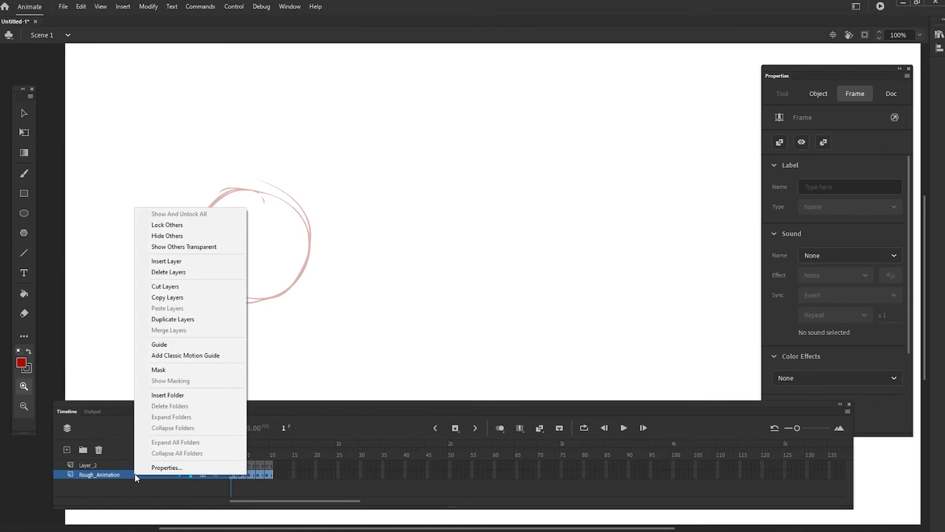
click(150, 468)
drag(472, 230, 435, 229)
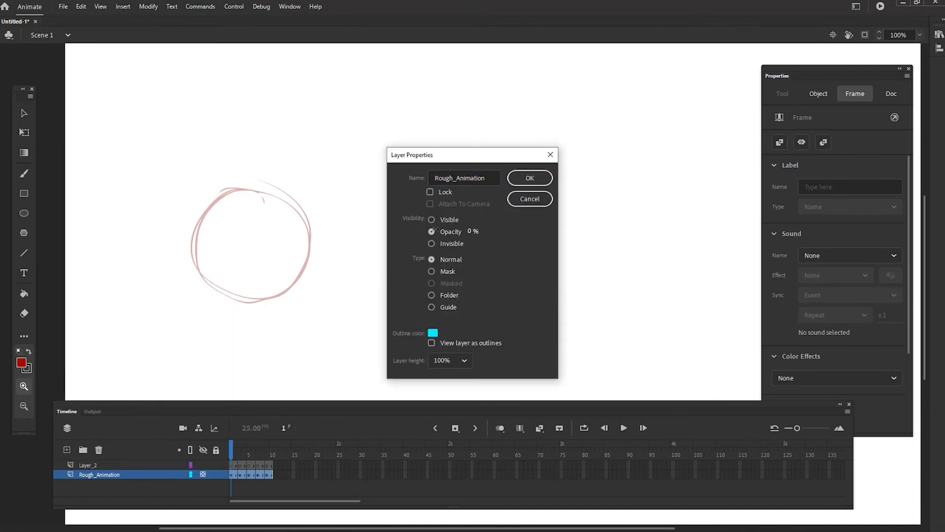
click(471, 232)
key(Return)
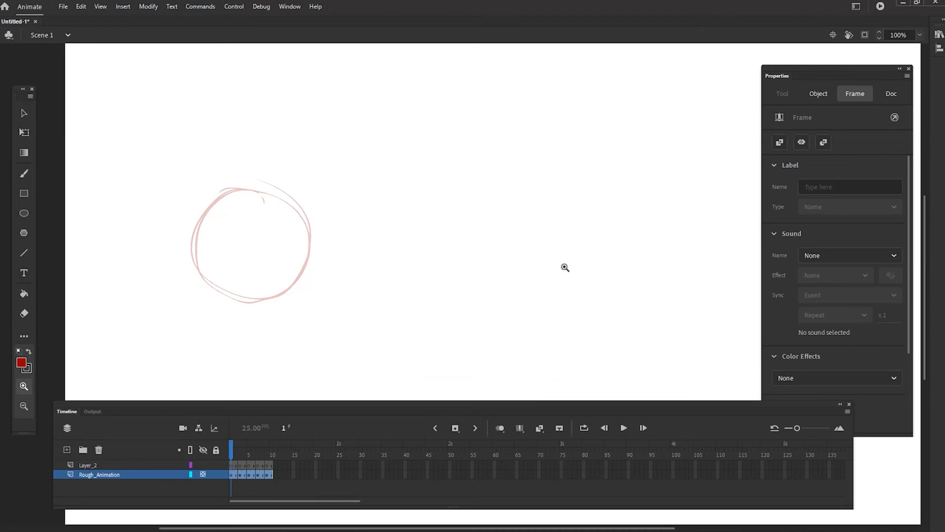
click(216, 474)
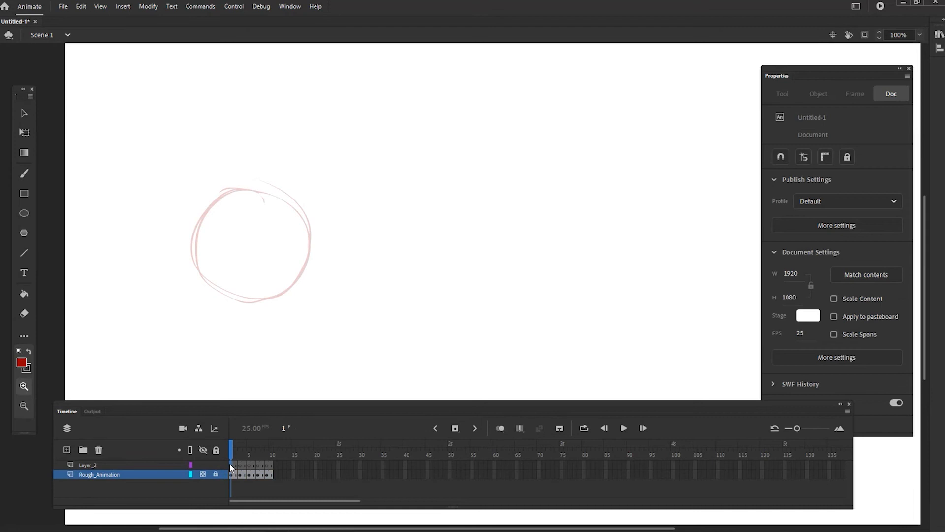
Step: Select frame 1 of Layer_2 and set the Classic Brush's fill color to black
click(231, 465)
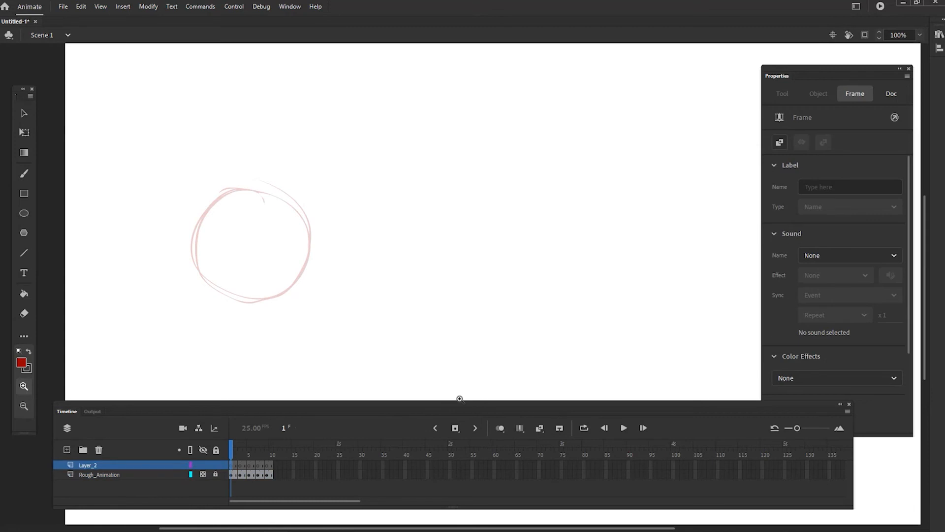
key(b)
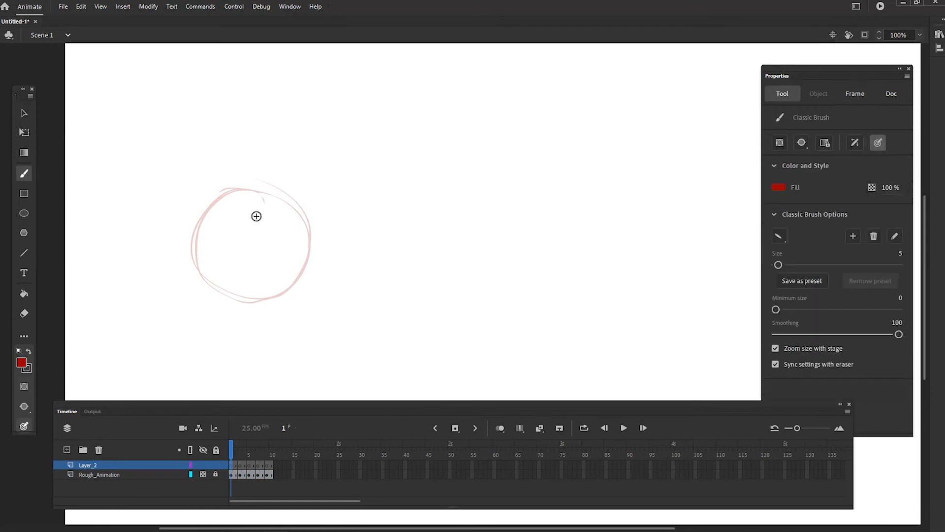
drag(255, 215, 313, 226)
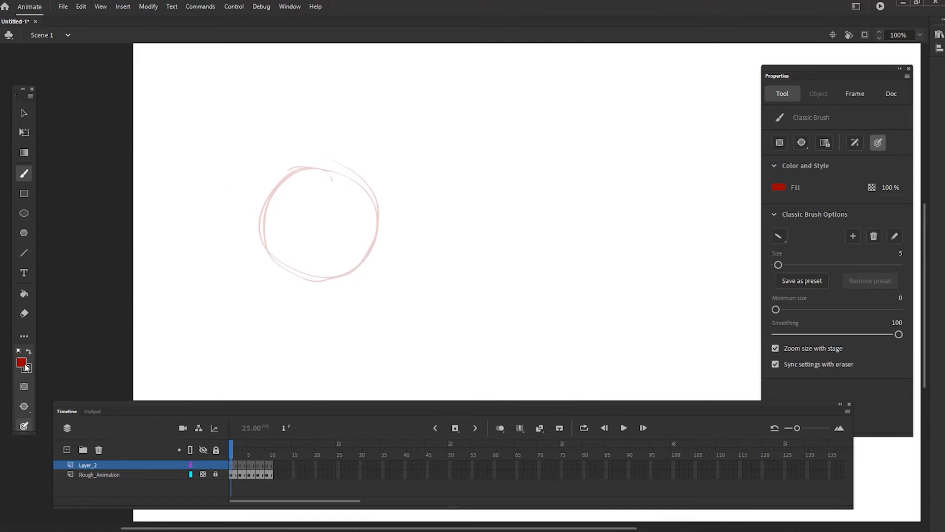
click(23, 364)
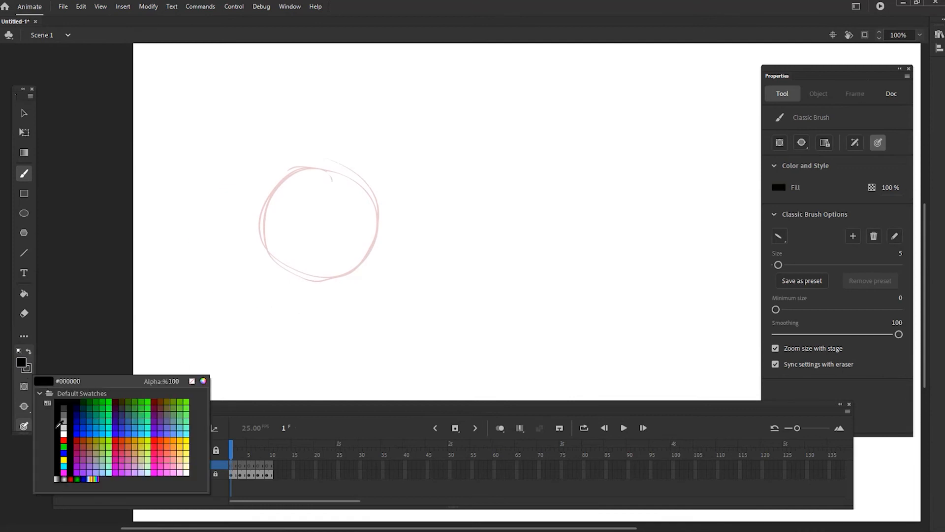
click(59, 424)
Step: Try a stroke along the rough circle's upper left edge, undo it and set the Classic Brush size to 10
key(z)
click(337, 222)
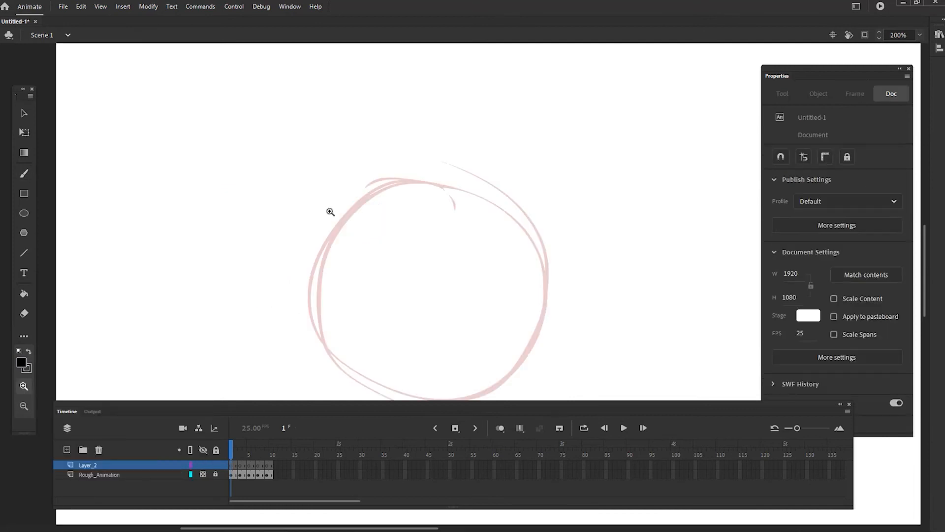
drag(409, 252, 306, 207)
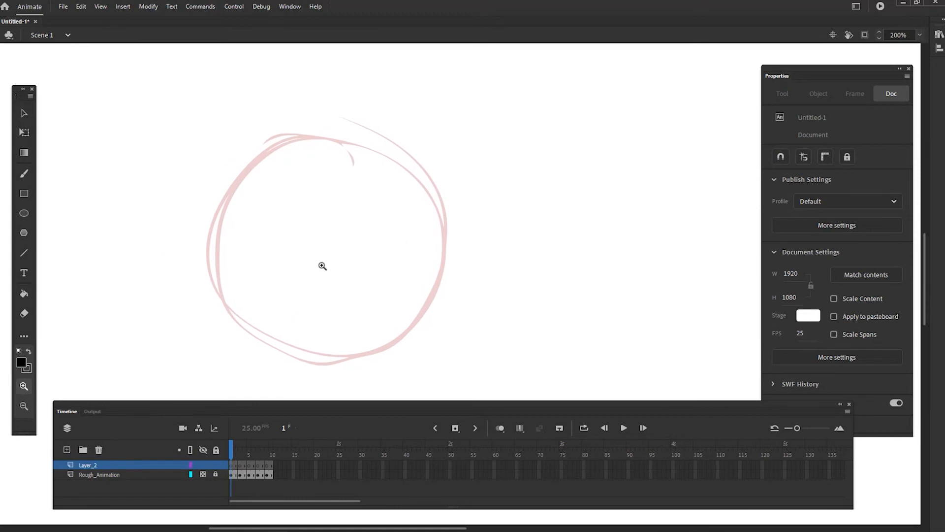
key(b)
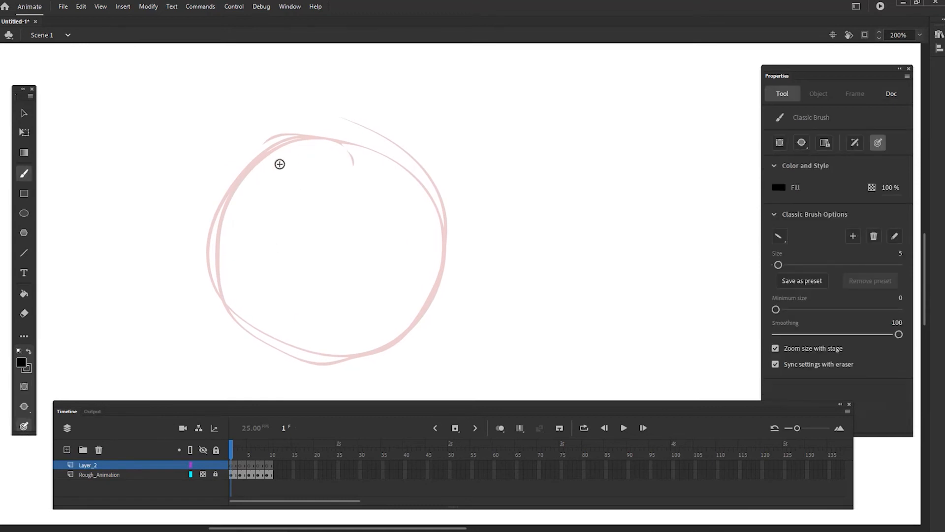
mouse_move(274, 149)
mouse_down()
mouse_move(285, 145)
mouse_move(234, 194)
mouse_up()
key(ctrl+z)
click(900, 253)
text(10)
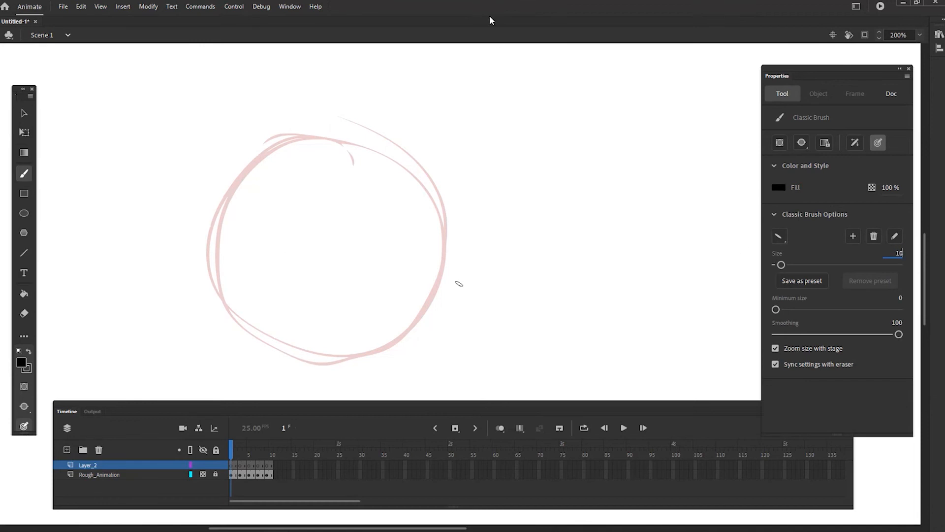
Step: Trace the rough circle on frame 1 of Layer_2 with black brush strokes forming a closed outline
drag(236, 180, 207, 227)
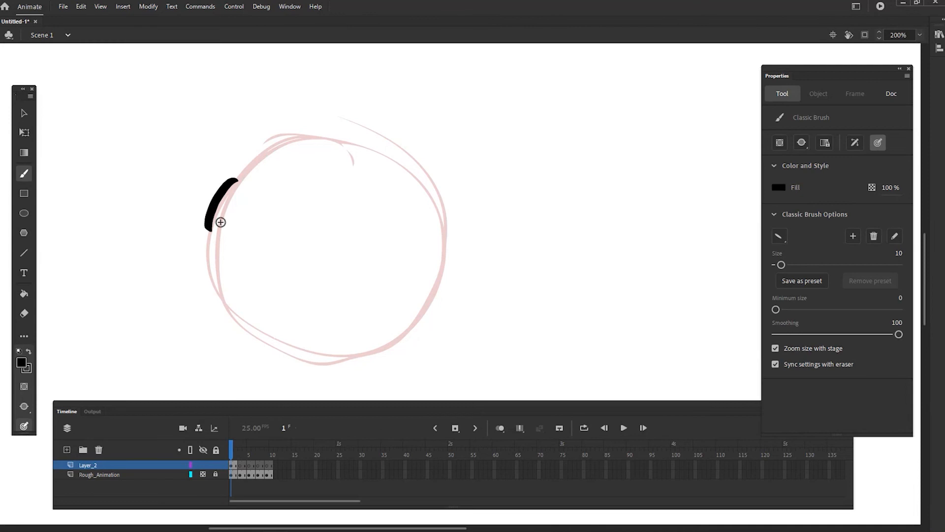
key(ctrl+z)
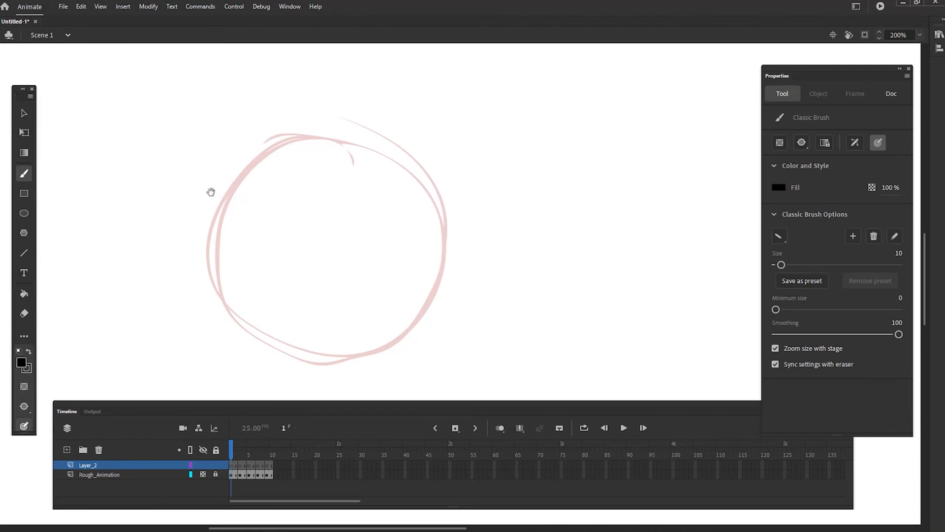
drag(211, 191, 266, 162)
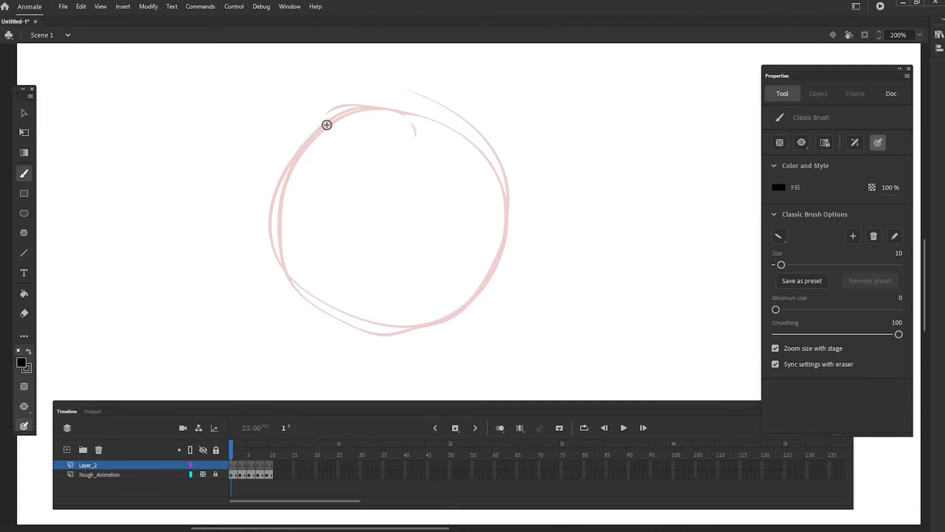
mouse_move(339, 117)
mouse_down()
mouse_move(304, 145)
mouse_move(278, 202)
mouse_move(285, 272)
mouse_move(328, 318)
mouse_move(400, 337)
mouse_up()
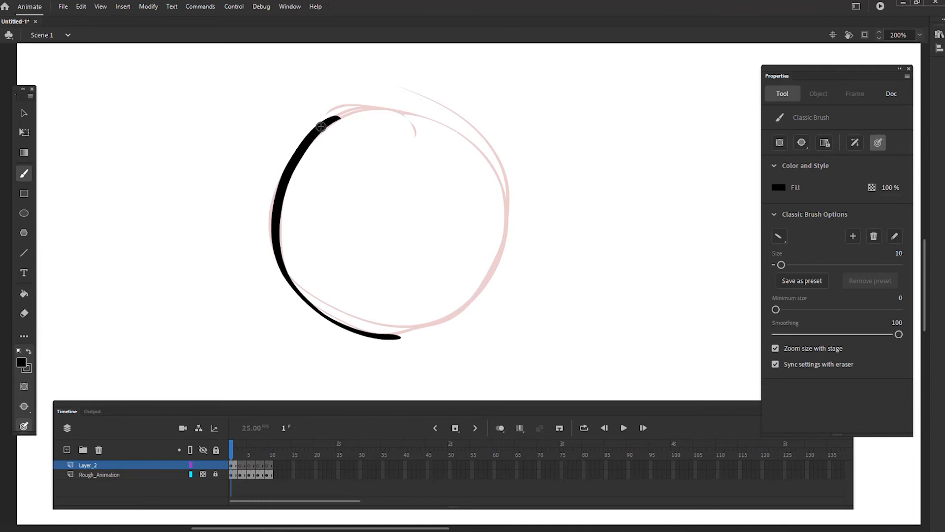
mouse_move(321, 127)
mouse_down()
mouse_move(398, 104)
mouse_move(464, 119)
mouse_move(506, 167)
mouse_move(512, 261)
mouse_up()
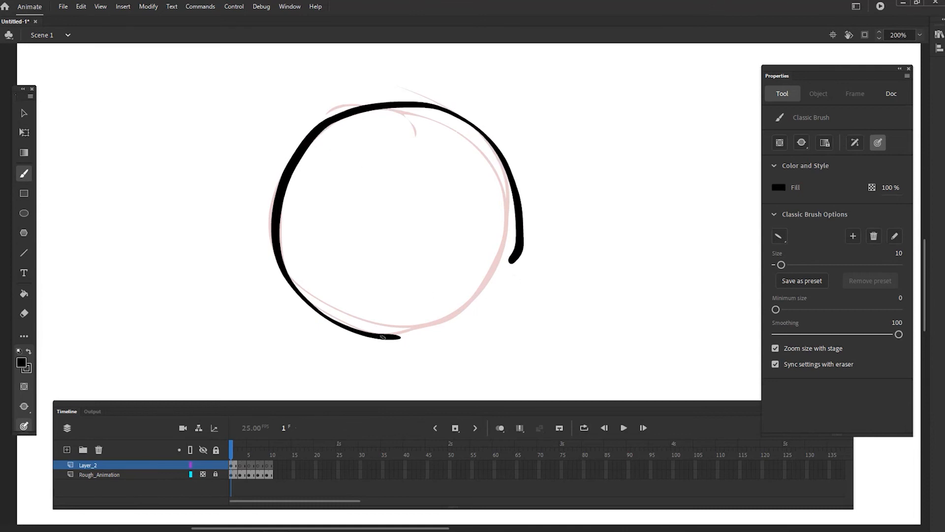
mouse_move(382, 336)
mouse_down()
mouse_move(463, 311)
mouse_move(478, 295)
mouse_move(504, 249)
mouse_move(509, 184)
mouse_up()
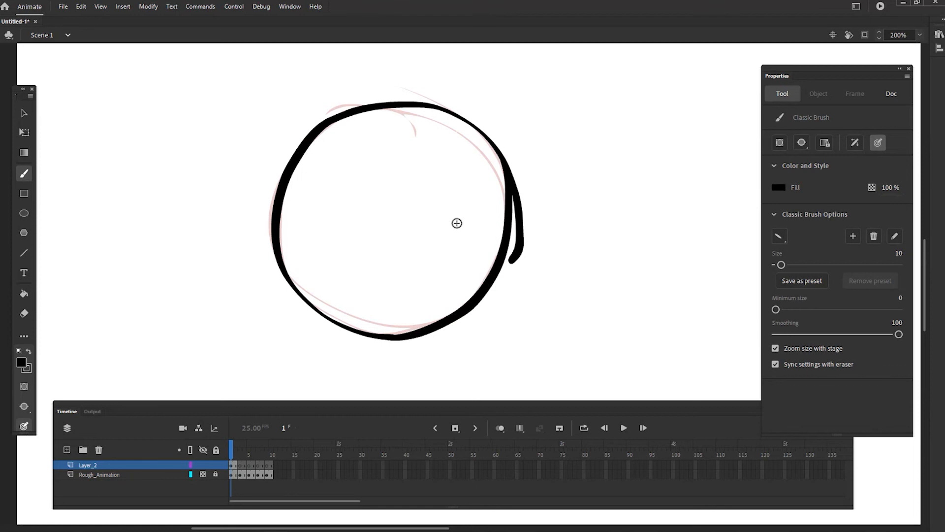
Step: Erase the overshooting stroke end outside the right side of the black circle outline
key(e)
drag(523, 258, 517, 171)
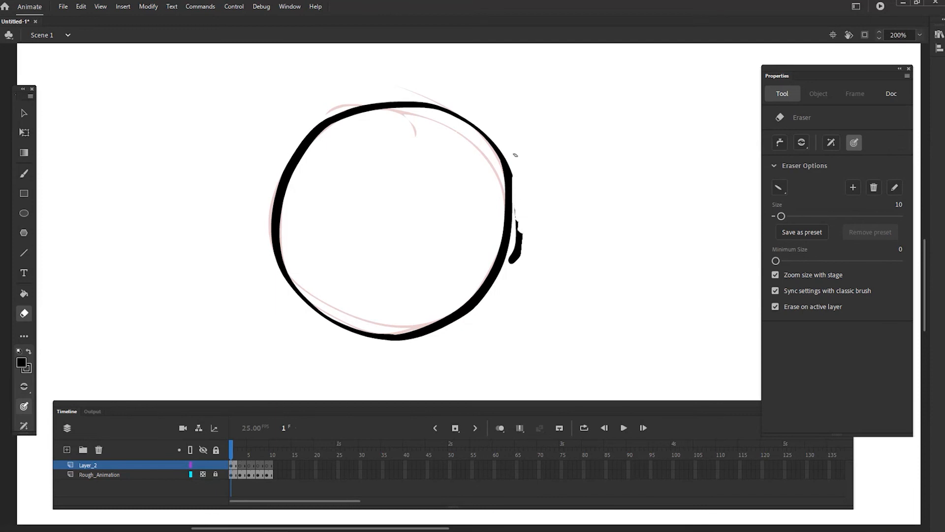
drag(515, 155, 516, 247)
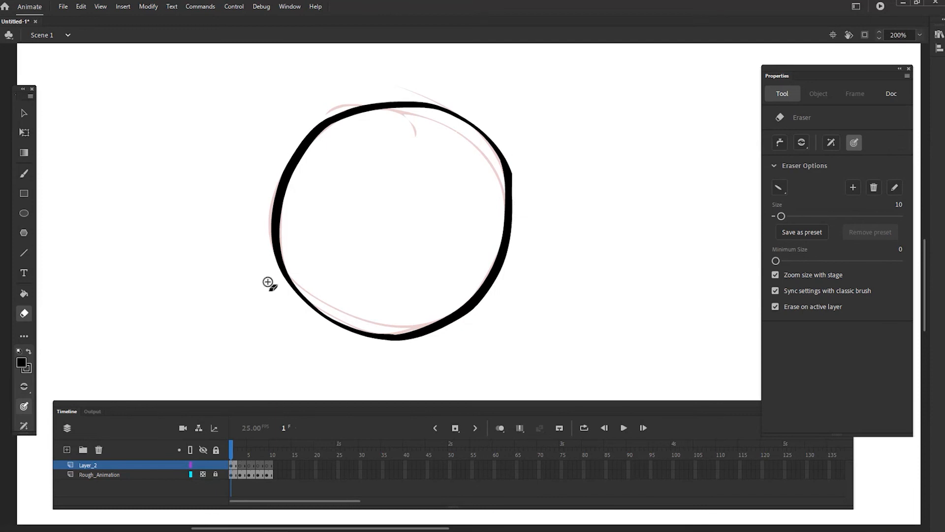
Step: Trace the rough circle on frame 9 of Layer_2 with the black Classic Brush as a closed outline
drag(391, 242, 245, 252)
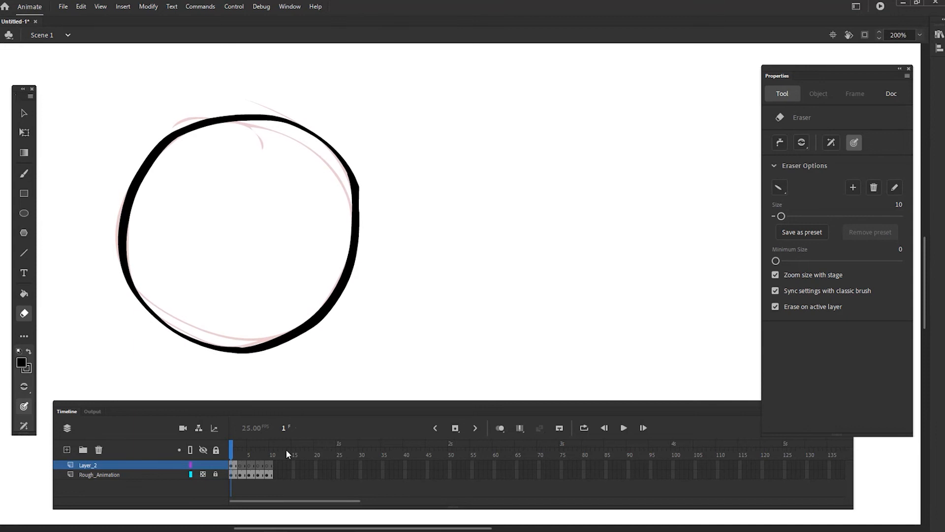
click(269, 467)
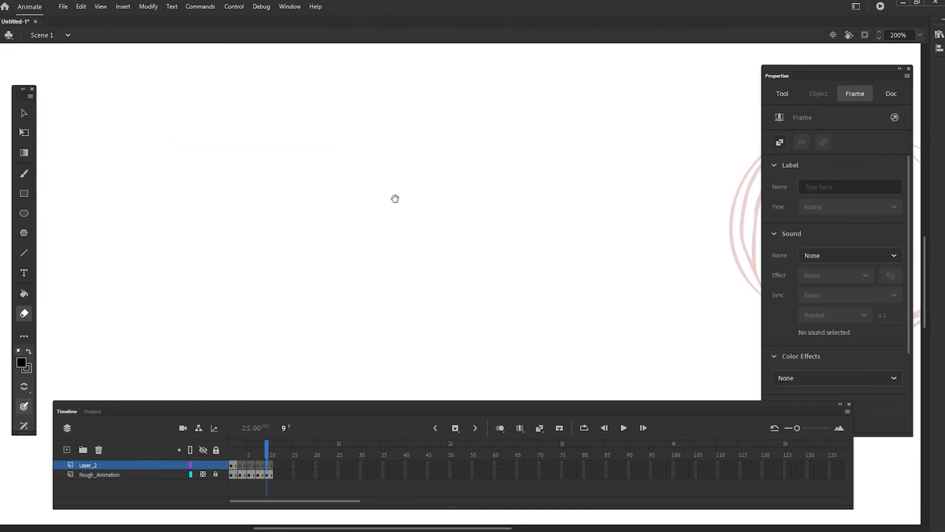
drag(395, 198, 297, 235)
key(b)
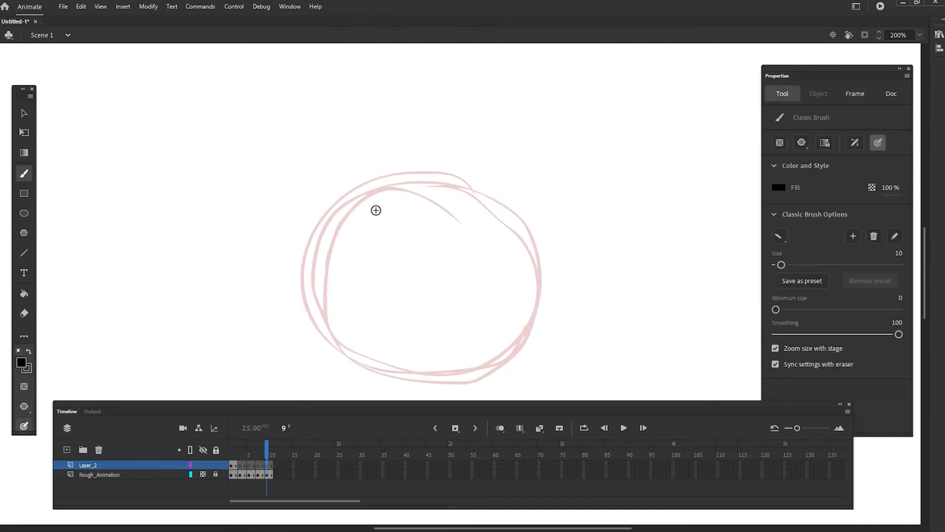
mouse_move(394, 183)
mouse_down()
mouse_move(352, 200)
mouse_move(324, 242)
mouse_move(317, 308)
mouse_move(335, 343)
mouse_move(376, 375)
mouse_move(446, 384)
mouse_move(490, 377)
mouse_move(532, 339)
mouse_move(547, 295)
mouse_move(525, 241)
mouse_move(482, 187)
mouse_move(427, 174)
mouse_move(382, 183)
mouse_up()
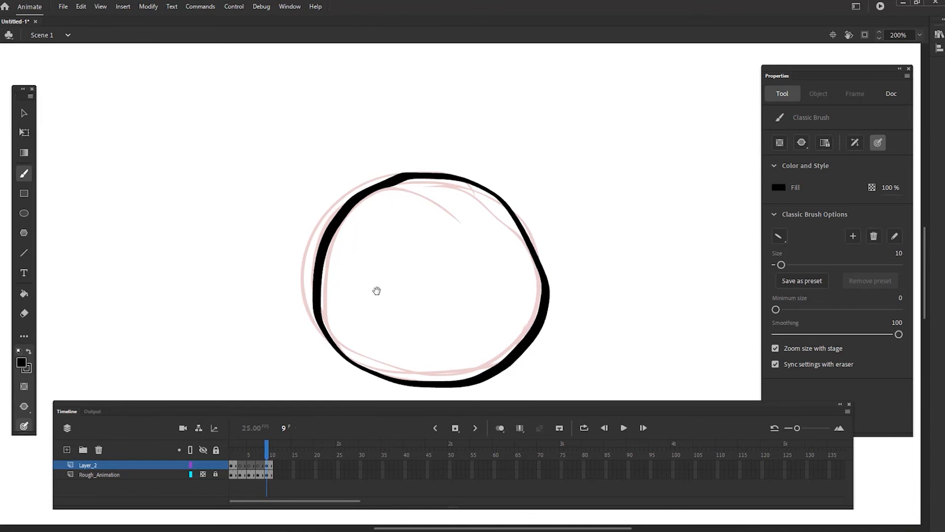
Step: Ink the flat stretched oval on frame 5 of Layer_2 in black and erase the bump on its lower edge
mouse_move(377, 291)
mouse_down()
mouse_move(424, 217)
mouse_move(459, 231)
mouse_up()
drag(302, 221, 411, 225)
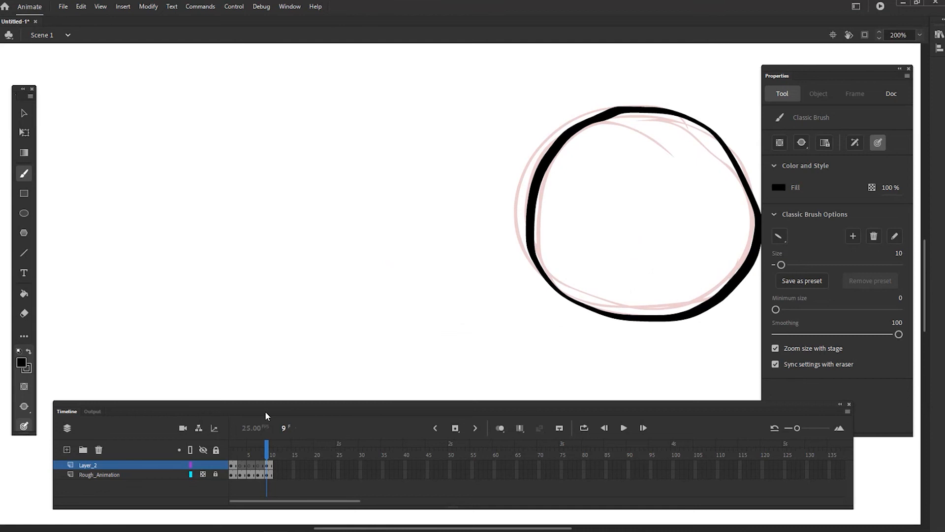
drag(265, 448, 250, 452)
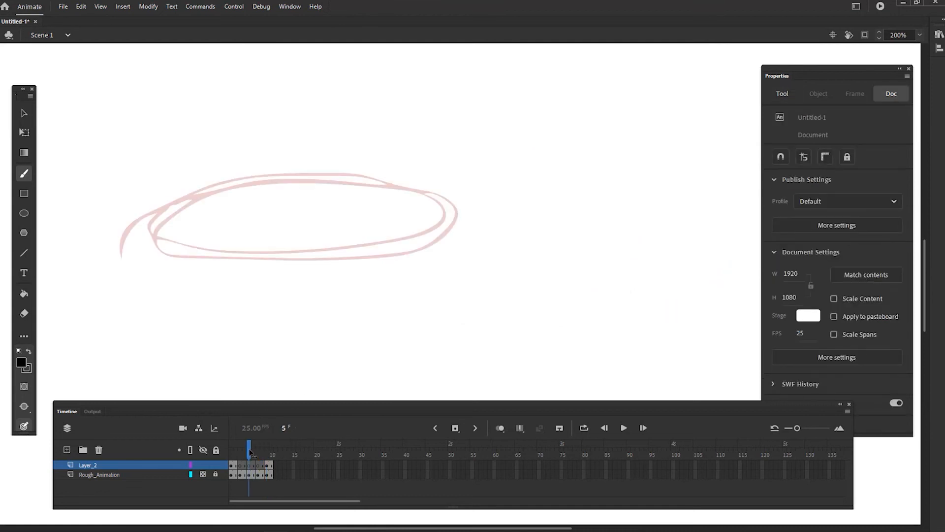
click(247, 468)
drag(192, 312, 317, 317)
mouse_move(408, 181)
mouse_down()
mouse_move(320, 197)
mouse_move(289, 237)
mouse_move(310, 259)
mouse_move(458, 265)
mouse_up()
mouse_move(395, 181)
mouse_down()
mouse_move(503, 181)
mouse_move(569, 210)
mouse_move(557, 251)
mouse_move(516, 265)
mouse_move(452, 266)
mouse_up()
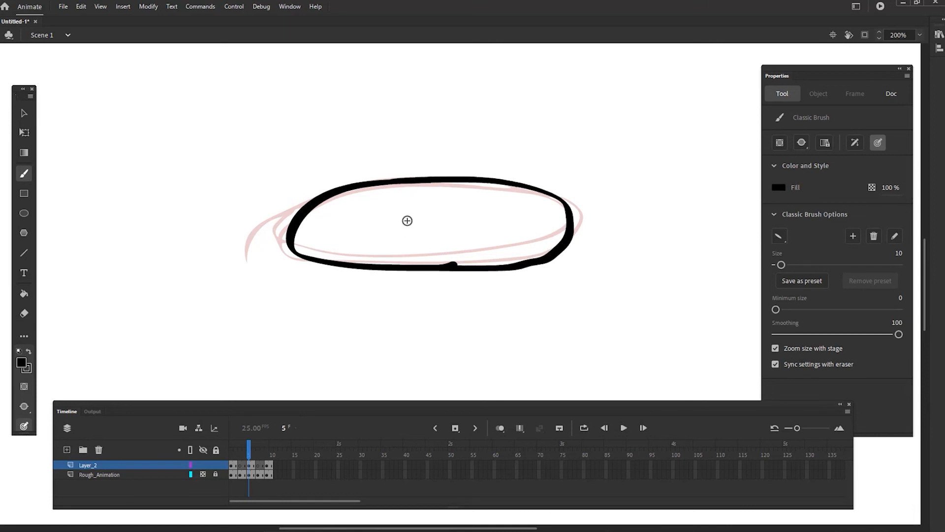
key(e)
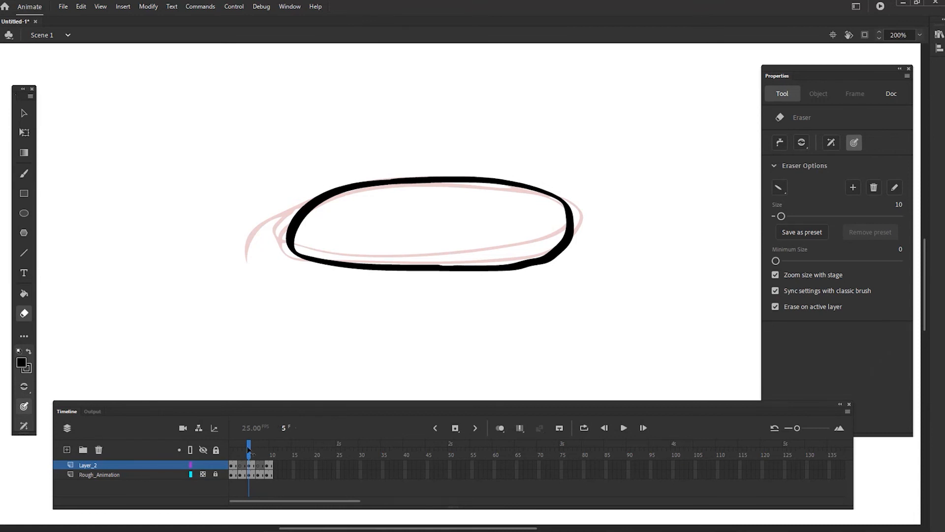
Step: Ink the rough oval on frame 3 of Layer_2, redoing the first stroke, and erase the bump on its upper left edge
drag(249, 448, 240, 450)
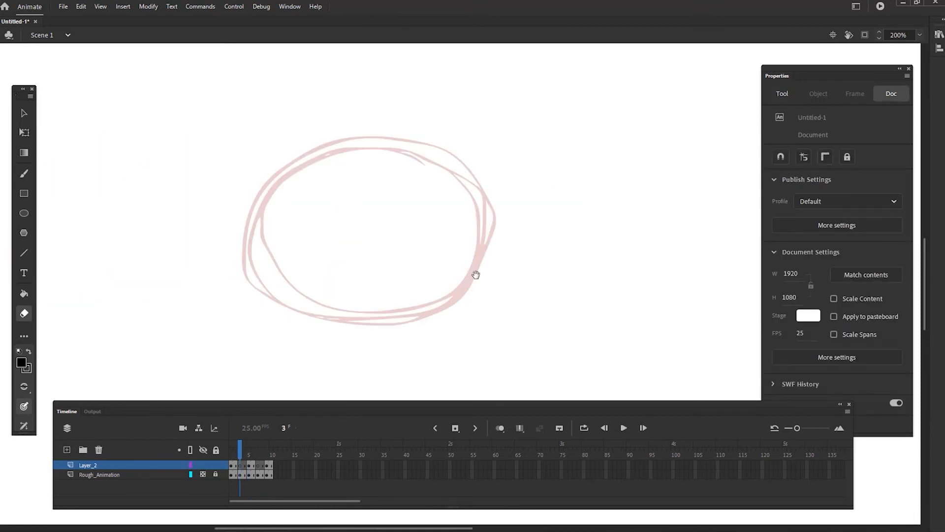
drag(475, 275, 497, 271)
key(b)
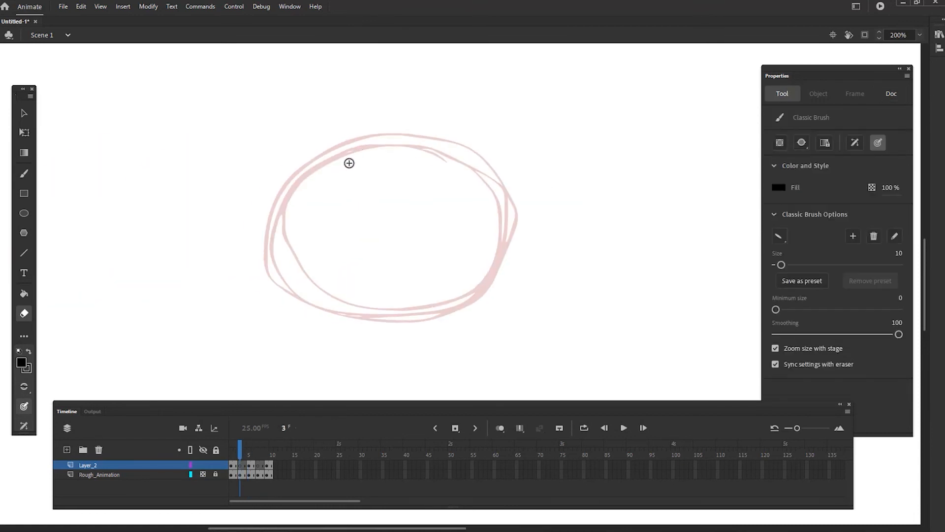
mouse_move(370, 141)
mouse_down()
mouse_move(335, 145)
mouse_move(288, 187)
mouse_move(284, 254)
mouse_move(328, 295)
mouse_move(349, 300)
mouse_up()
key(ctrl+z)
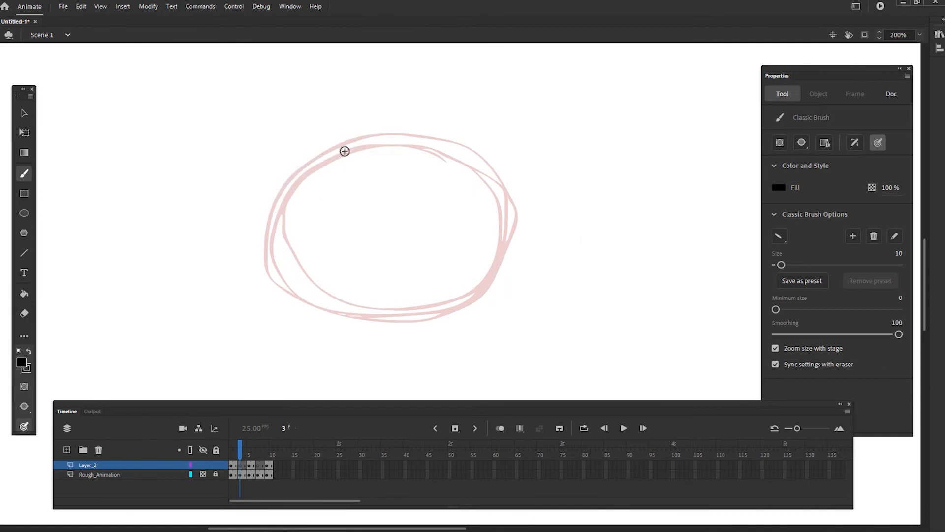
mouse_move(357, 146)
mouse_down()
mouse_move(290, 169)
mouse_move(279, 264)
mouse_move(309, 286)
mouse_move(421, 316)
mouse_move(483, 289)
mouse_move(511, 255)
mouse_move(498, 191)
mouse_move(453, 151)
mouse_move(411, 138)
mouse_move(351, 148)
mouse_up()
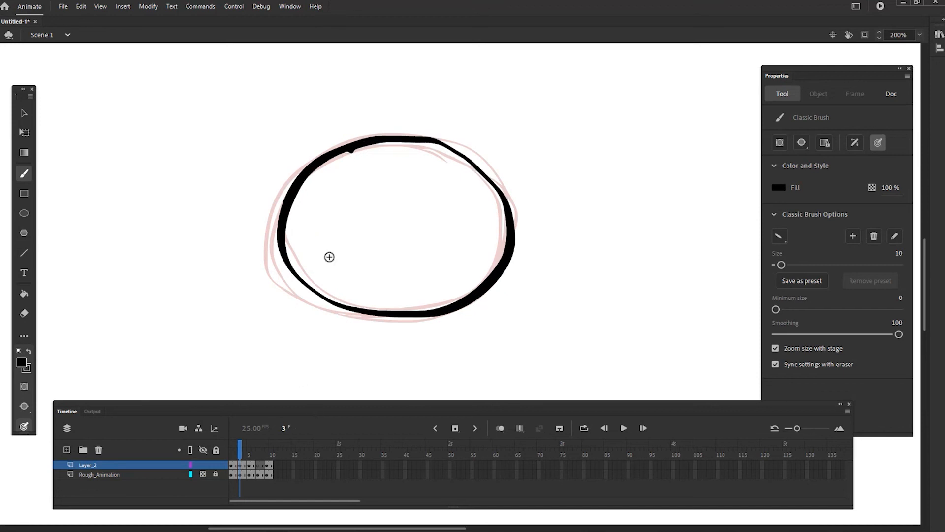
key(e)
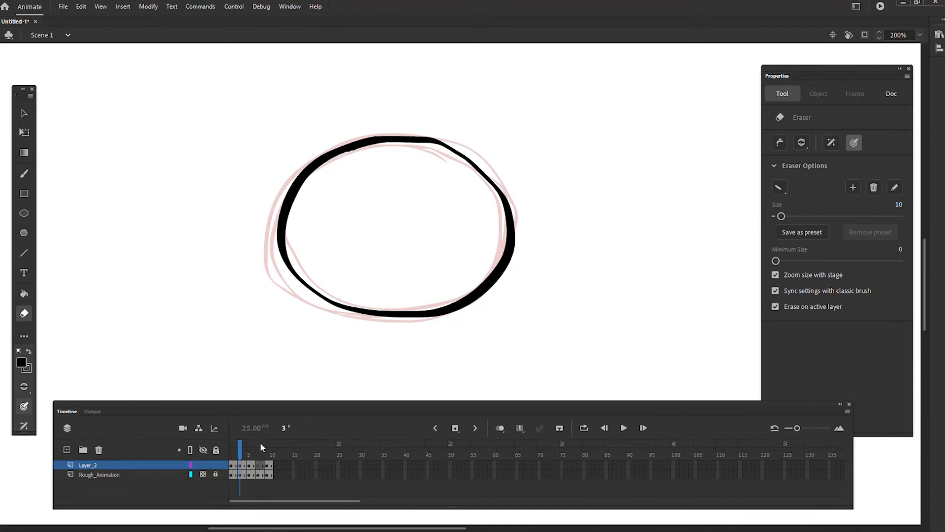
Step: Trace the rough oval on frame 7 of Layer_2 with the black Classic Brush as a closed outline
click(258, 465)
scroll(211, 291, right, 6)
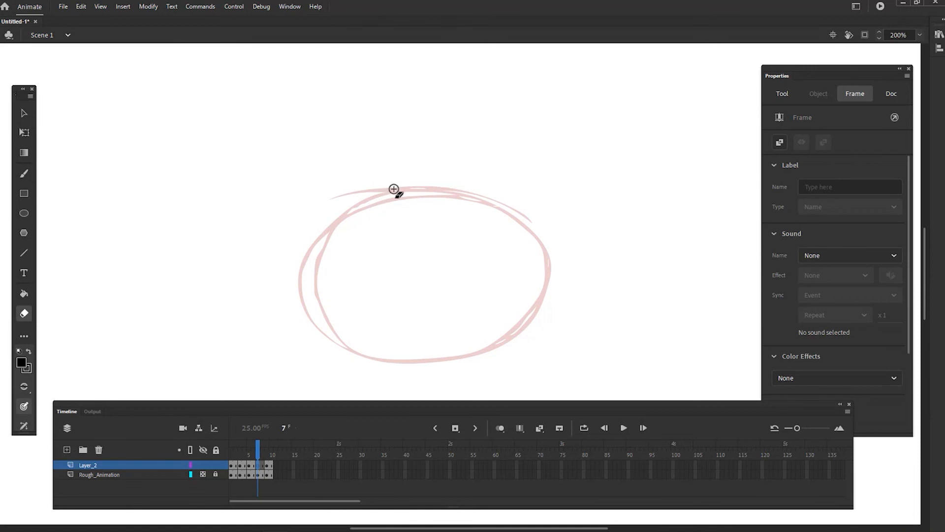
drag(415, 189, 357, 203)
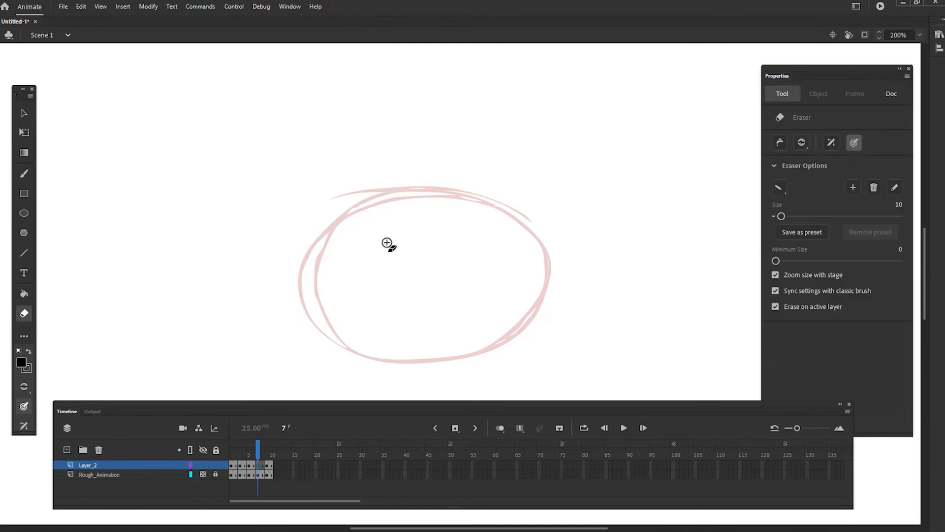
key(b)
mouse_move(410, 189)
mouse_down()
mouse_move(378, 194)
mouse_move(328, 237)
mouse_move(315, 264)
mouse_move(323, 322)
mouse_move(363, 347)
mouse_move(408, 356)
mouse_move(504, 340)
mouse_move(540, 303)
mouse_move(547, 267)
mouse_move(537, 237)
mouse_move(484, 198)
mouse_move(409, 188)
mouse_up()
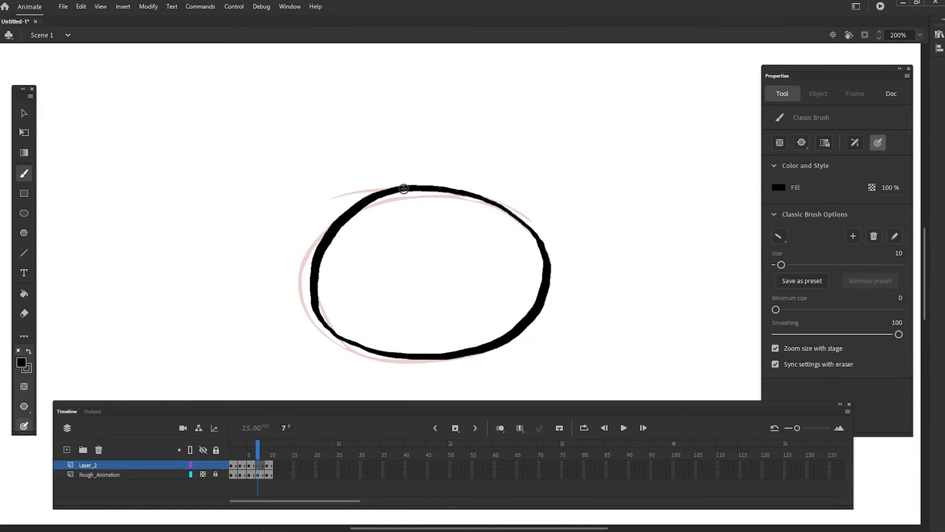
Step: Zoom out to 50% and scrub the playhead back to frame 1 to review the inked animation
key(z)
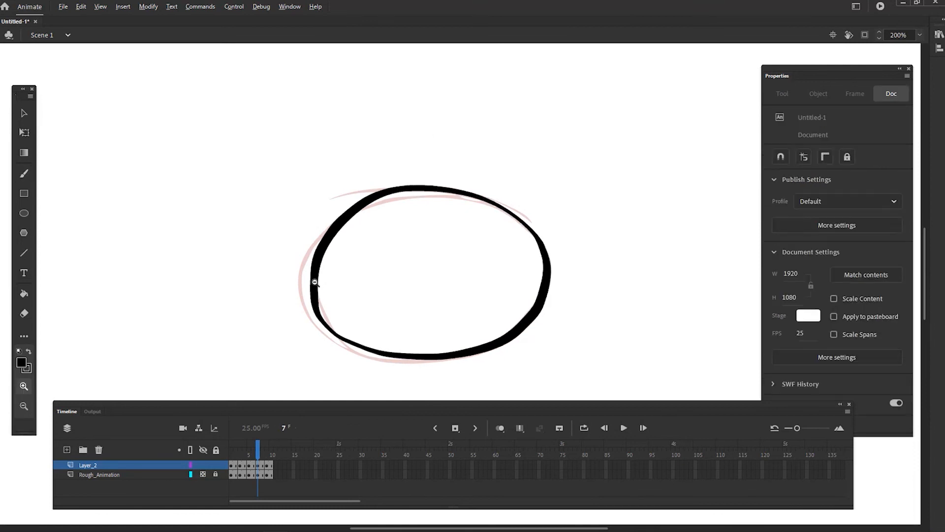
alt+click(314, 283)
alt+click(315, 282)
drag(372, 253, 323, 176)
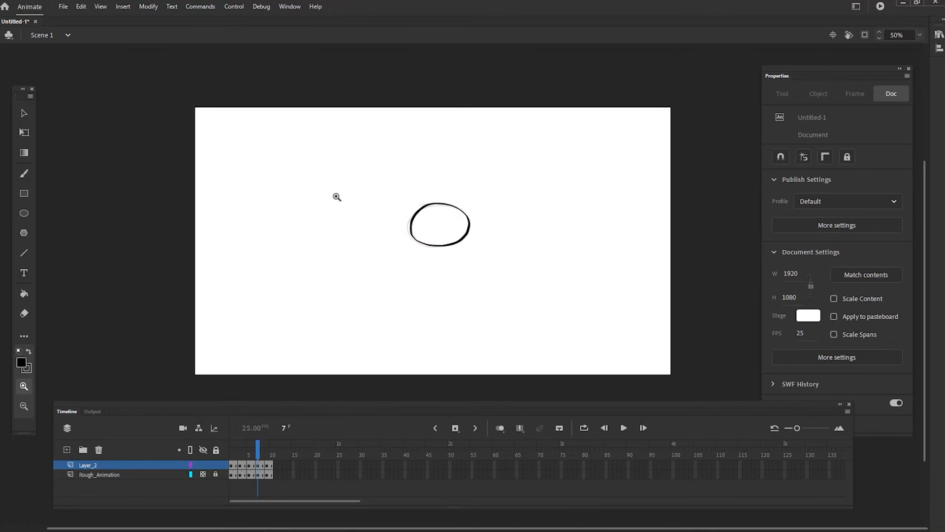
drag(259, 443, 224, 458)
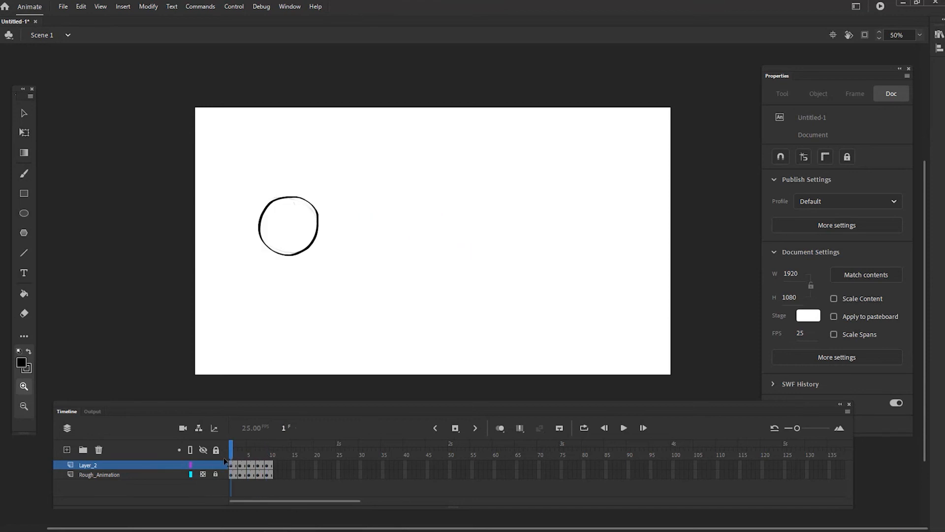
Step: Rename Layer_2 as Clean_Up
double_click(85, 466)
text(c)
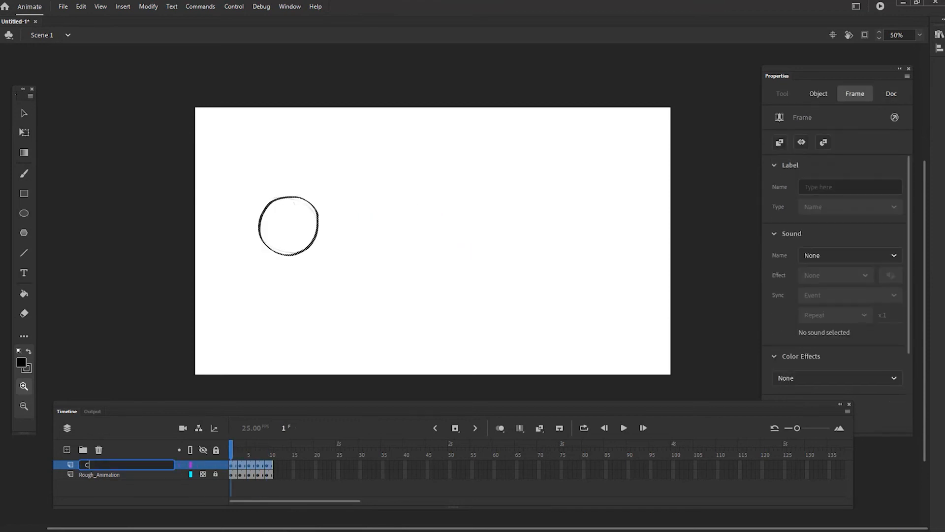
text(lean_Up)
click(166, 486)
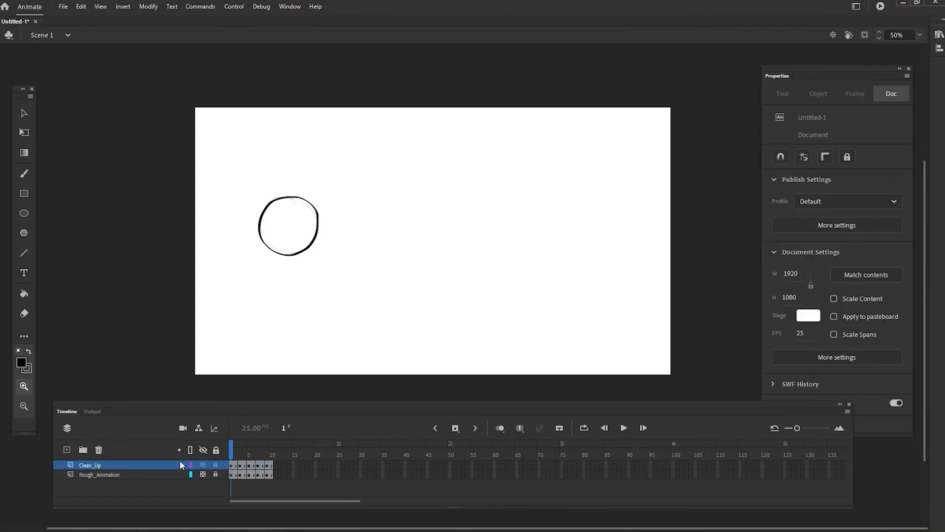
Step: Change the Rough_Animation layer's type to Guide and test the movie, closing the preview once viewed
click(145, 474)
right_click(144, 475)
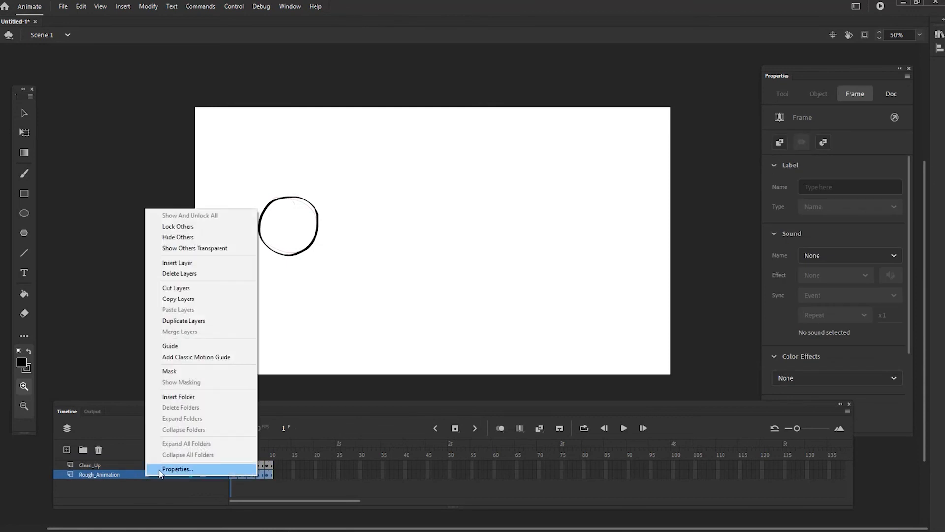
click(159, 471)
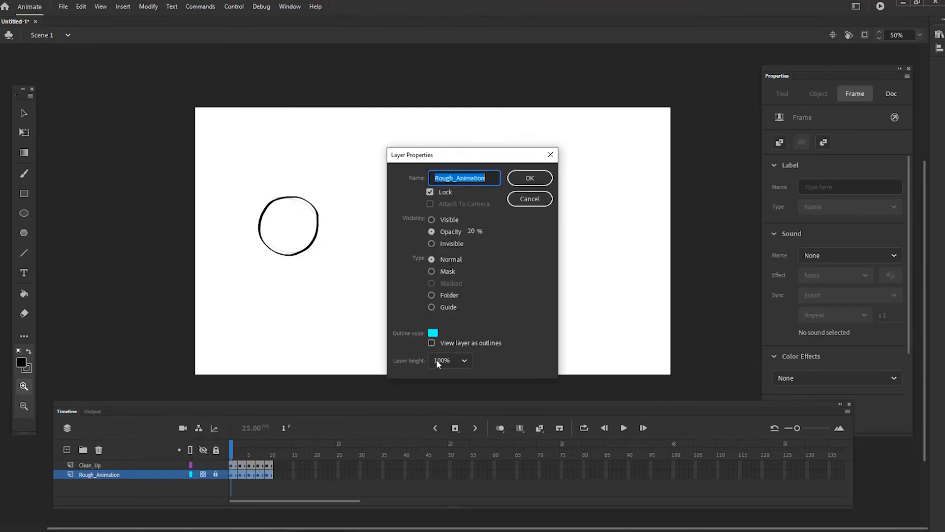
click(431, 306)
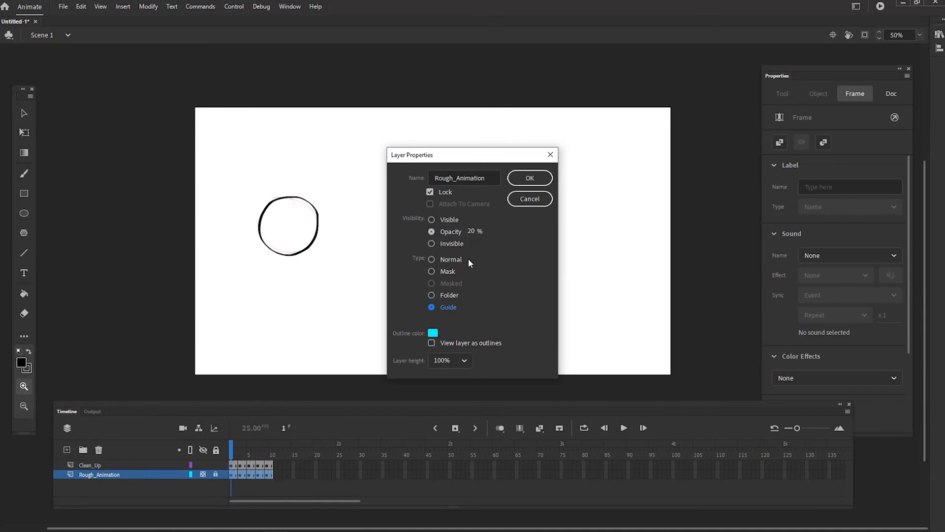
click(530, 175)
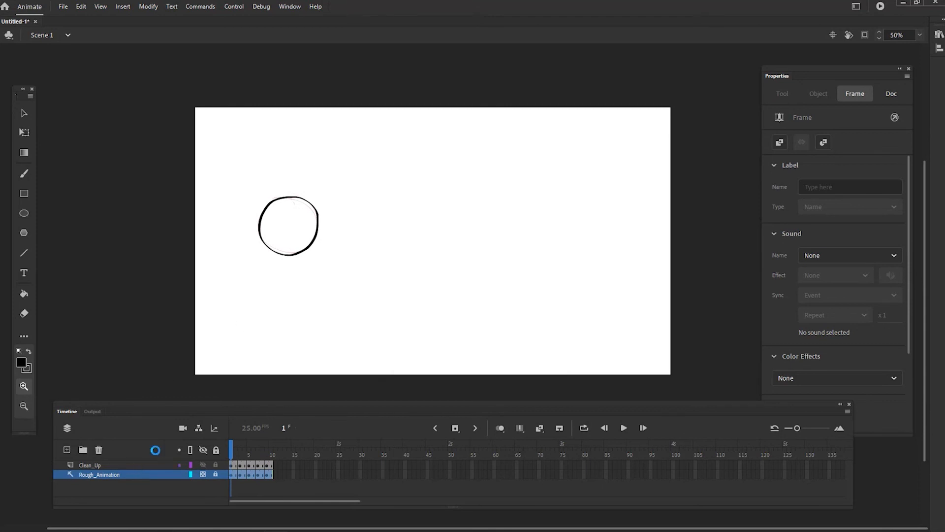
key(ctrl+Return)
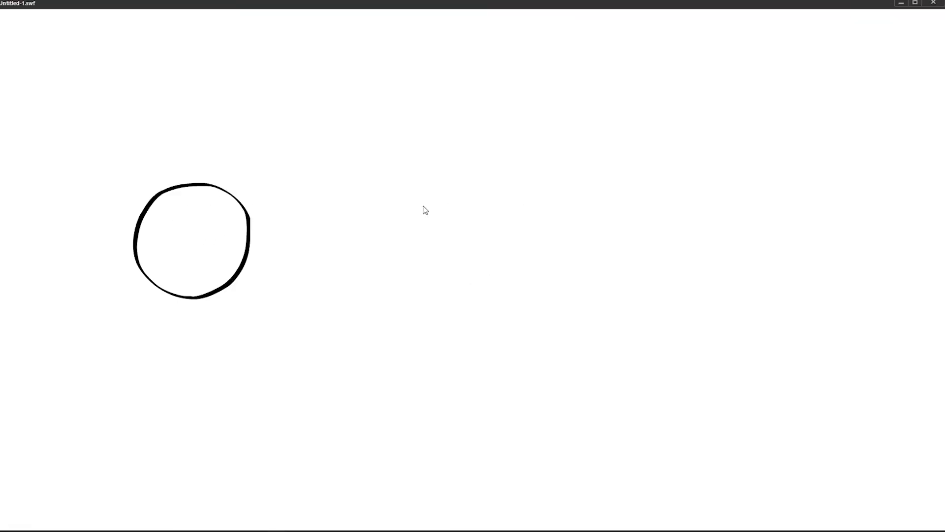
click(932, 4)
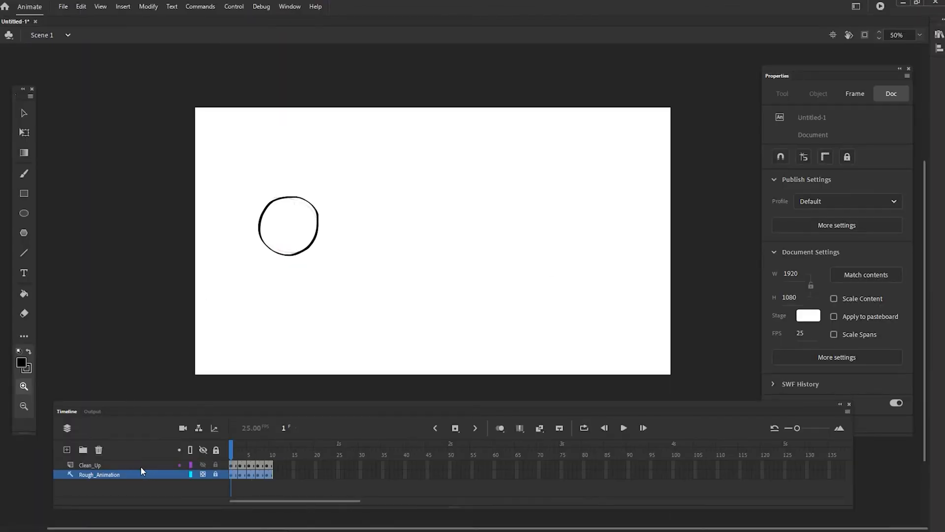
Step: Duplicate the Clean_Up layer and place the copy directly beneath the original
click(139, 465)
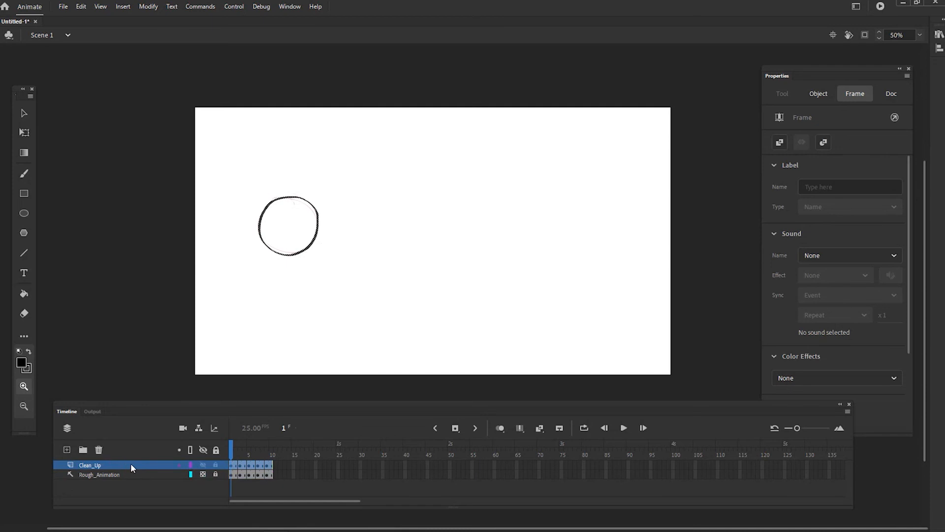
right_click(131, 465)
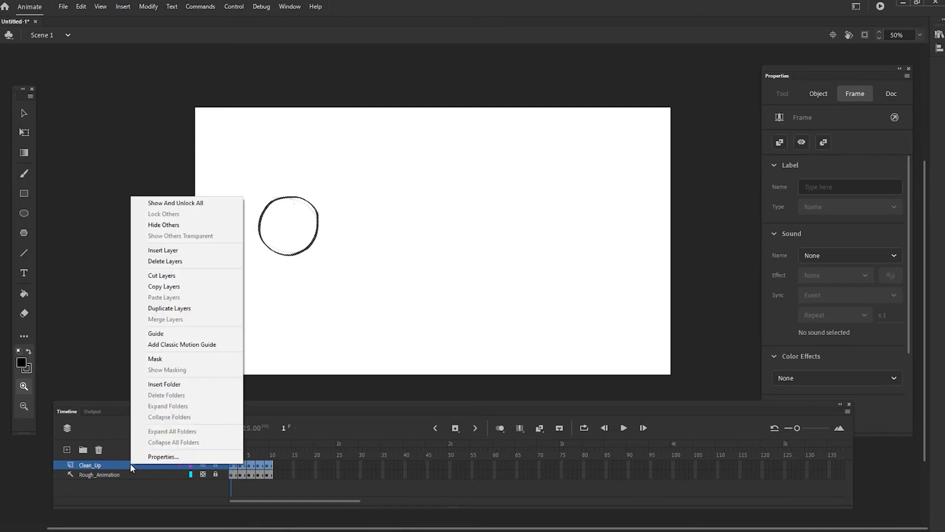
click(169, 308)
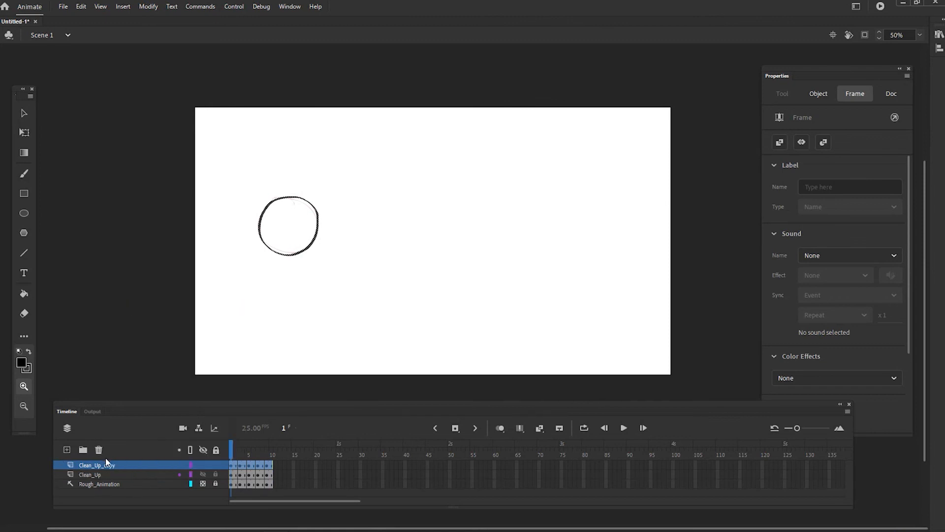
drag(107, 468, 78, 479)
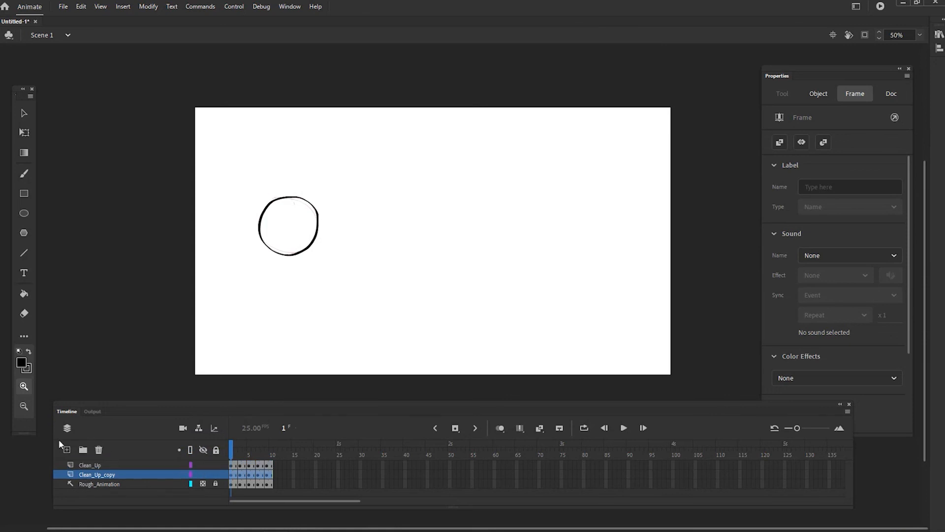
Step: Rename the duplicated Clean_Up layer as Colour
double_click(106, 476)
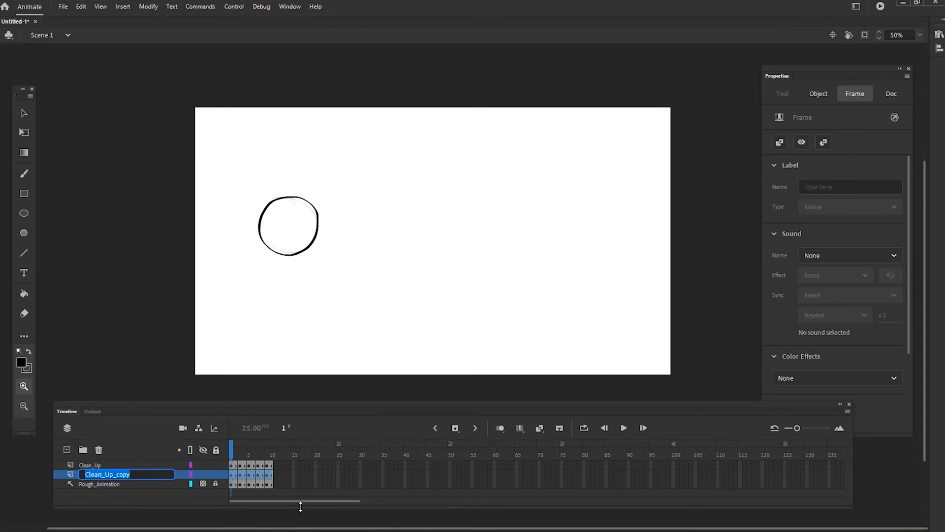
text(Colour)
click(171, 491)
Step: Set the fill color to dark red, lock the Clean_Up layer and activate the Selection tool
click(21, 363)
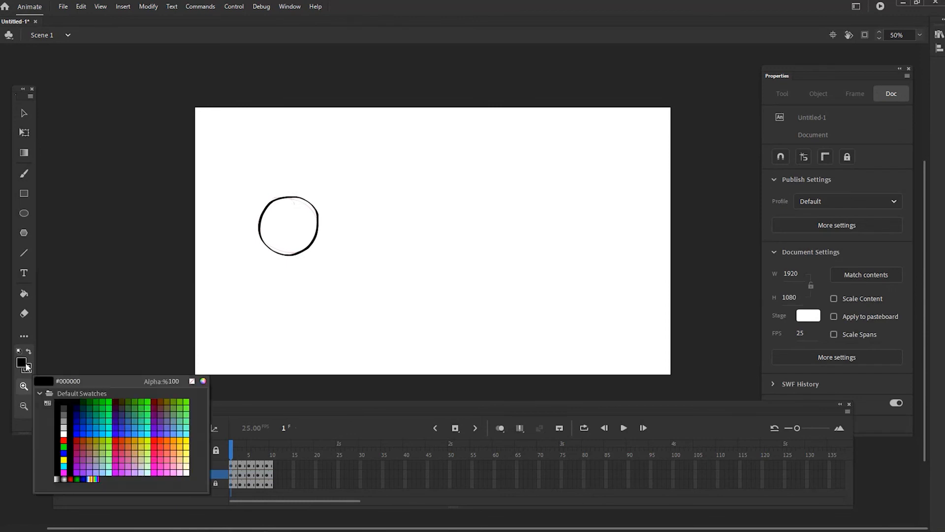
click(77, 440)
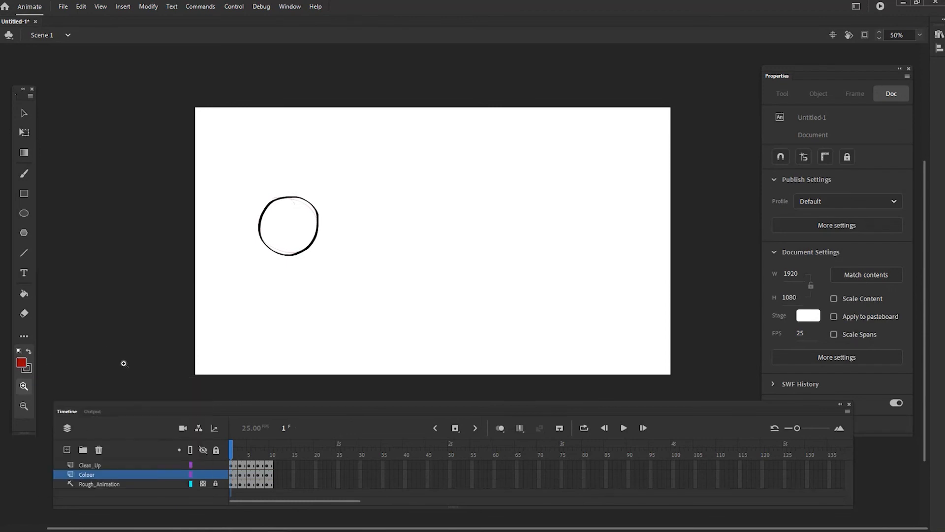
click(216, 464)
key(v)
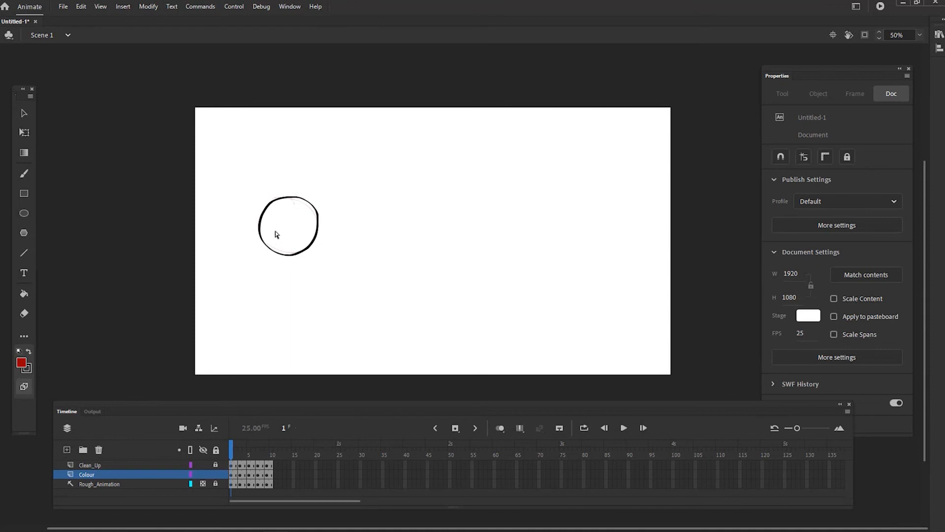
Step: Fill the circle with dark red on frames 1, 3, 5, 7 and 9 of the Colour layer, and return the playhead to frame 1
key(k)
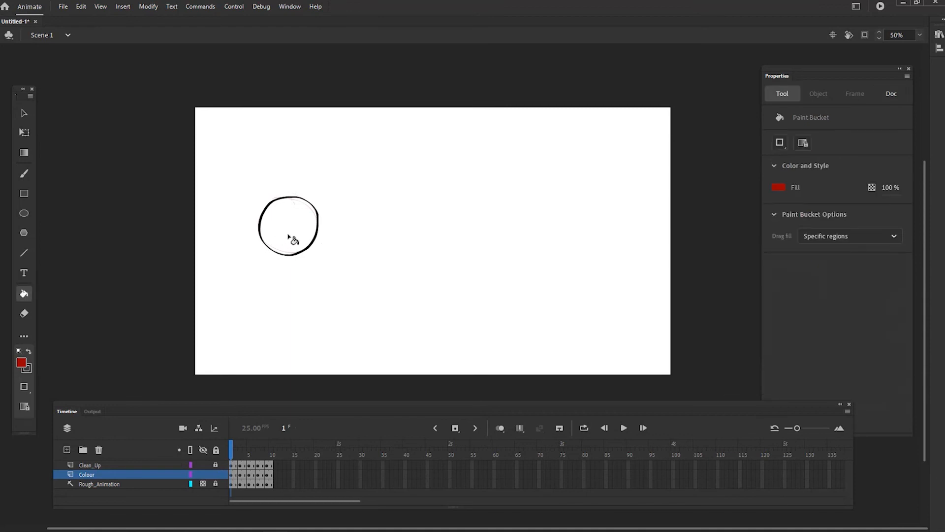
click(290, 237)
click(240, 474)
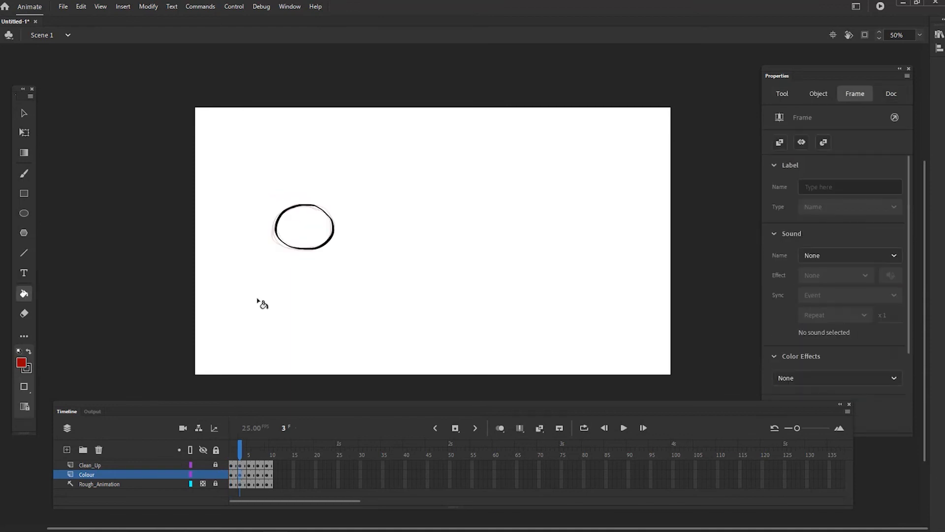
click(304, 231)
click(249, 476)
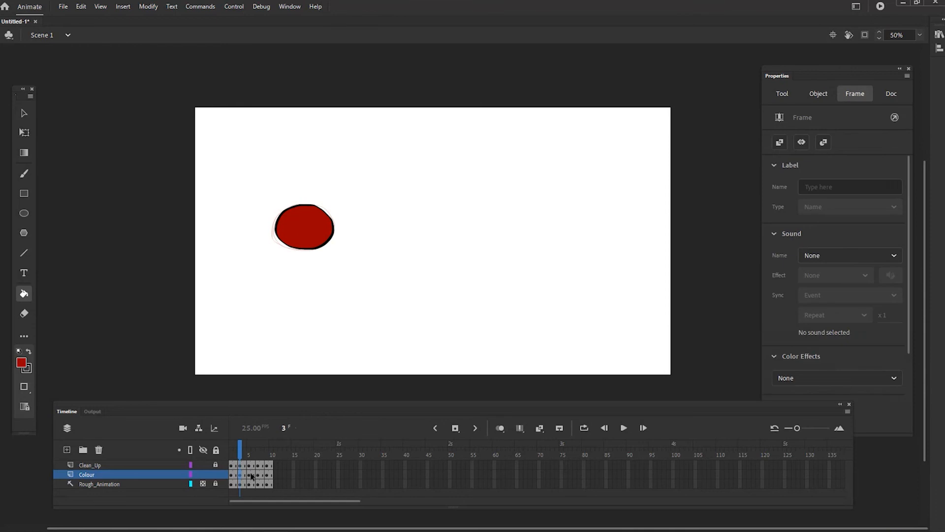
click(370, 225)
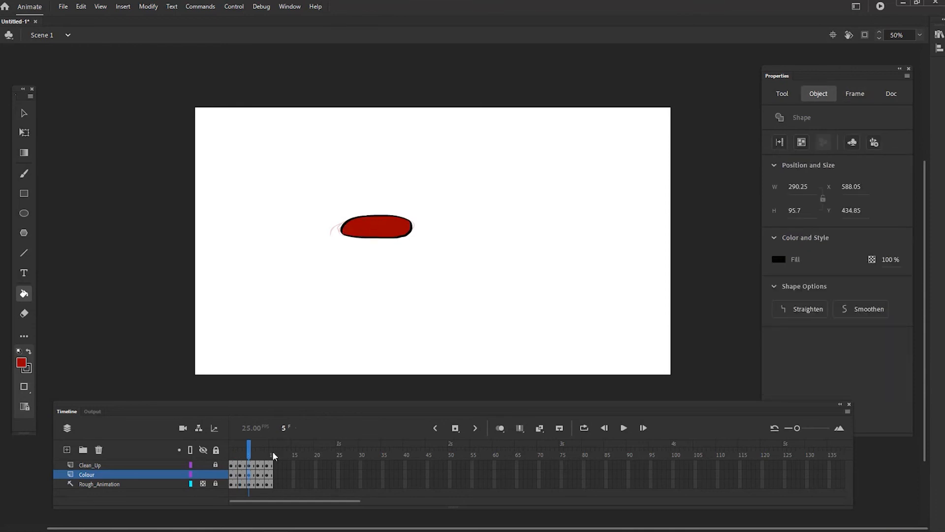
click(258, 475)
click(449, 231)
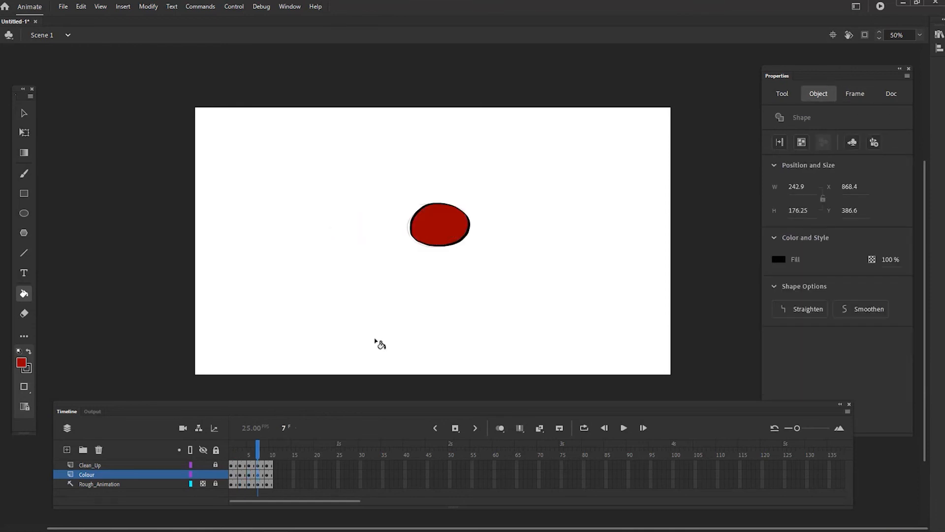
click(267, 476)
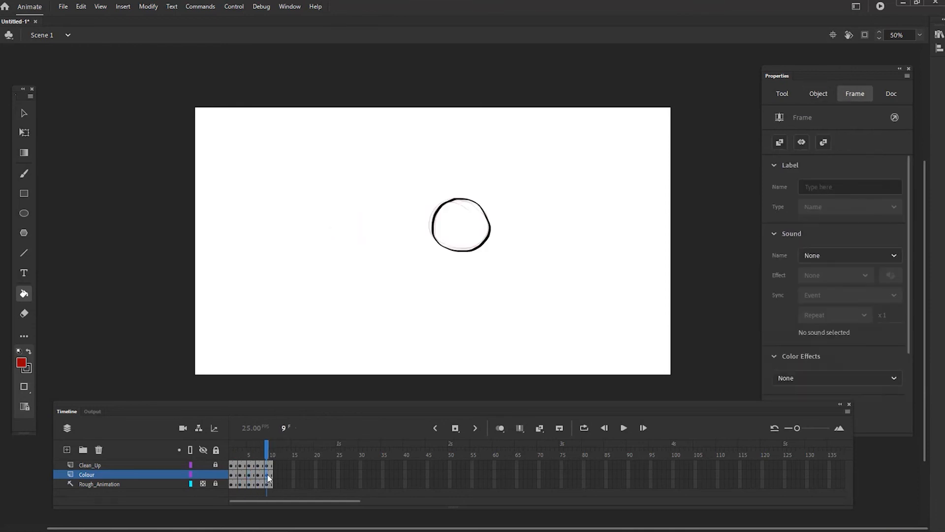
click(466, 229)
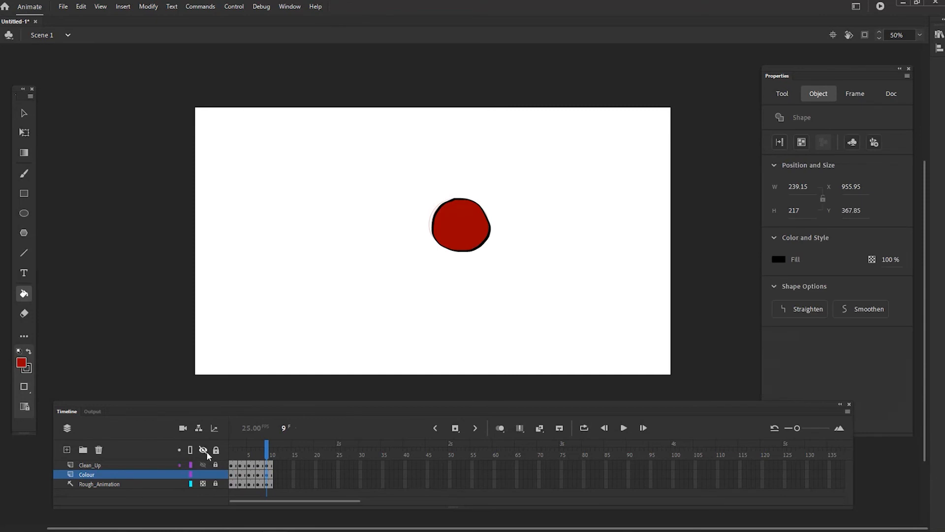
drag(261, 442, 229, 453)
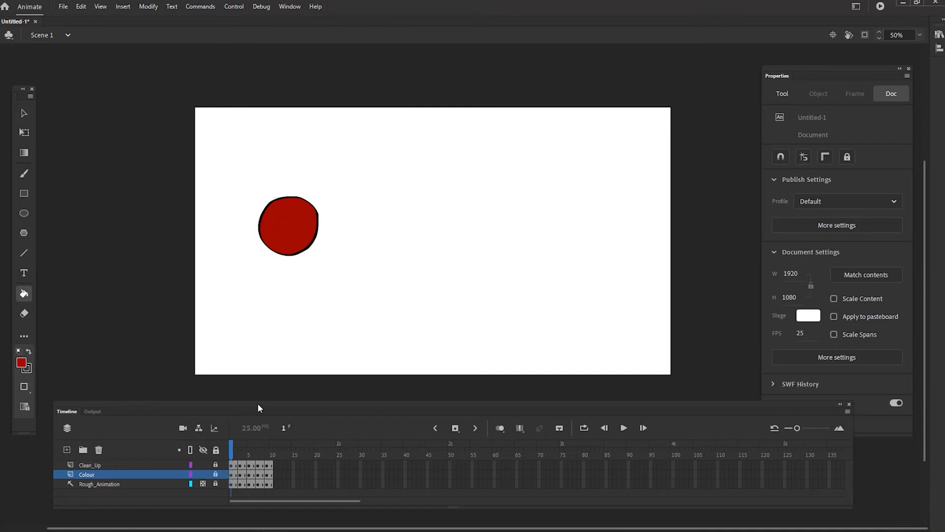
Step: Duplicate the Clean_Up layer and place the copy between the Clean_Up and Colour layers
drag(258, 402, 261, 387)
click(143, 447)
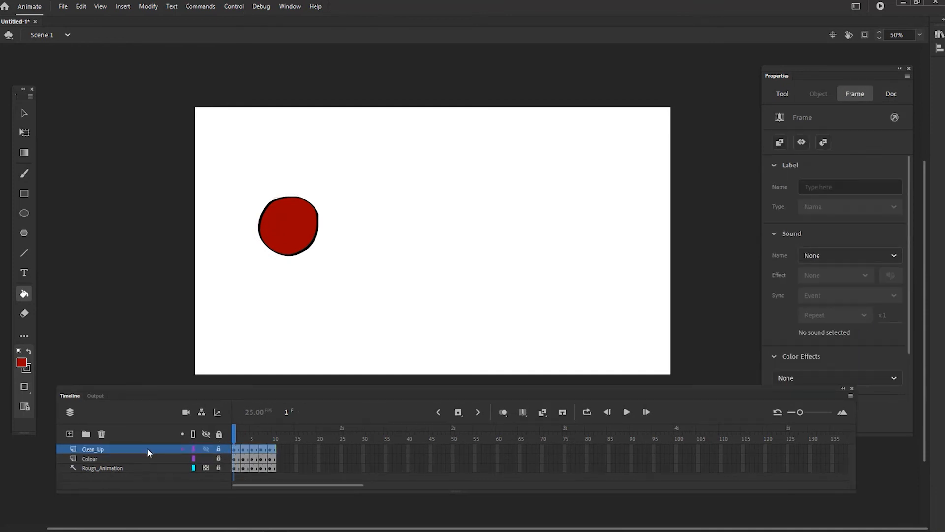
right_click(147, 448)
click(173, 293)
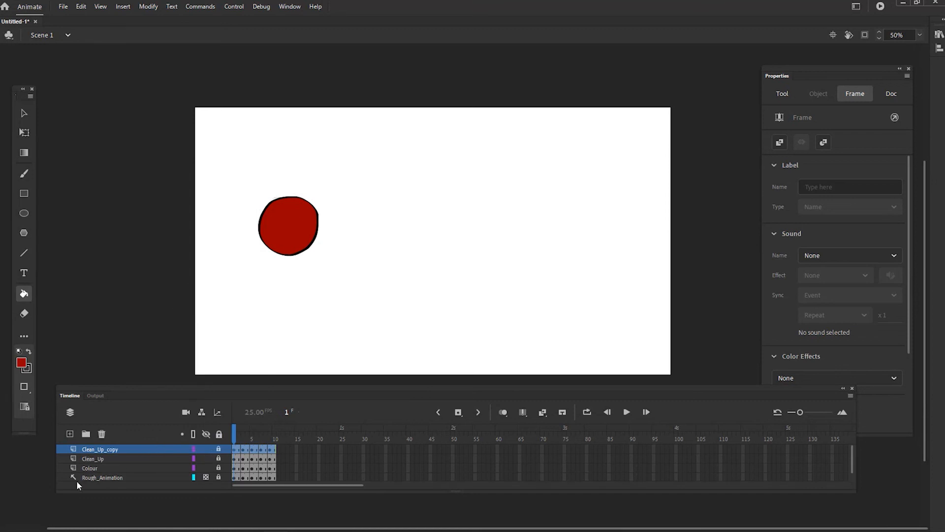
drag(110, 448, 91, 461)
Step: Rename the Clean_Up_copy layer as Shadow and unlock it
double_click(97, 460)
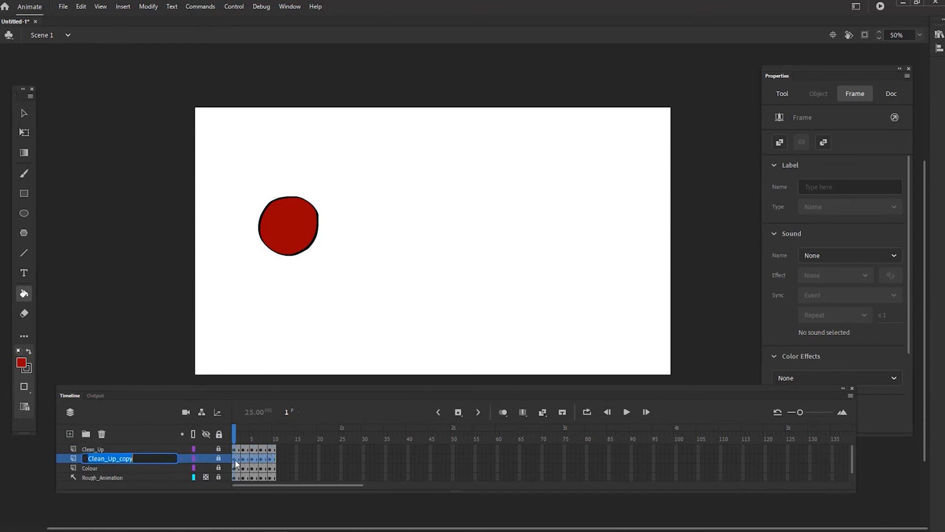
text(Shadow)
click(67, 459)
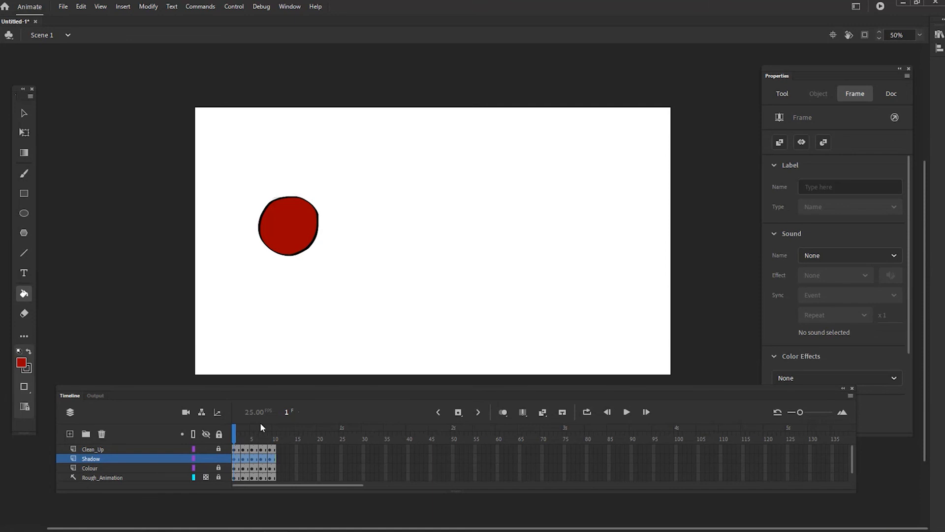
Step: Set the fill color to black (#000000) with 50% alpha
click(22, 364)
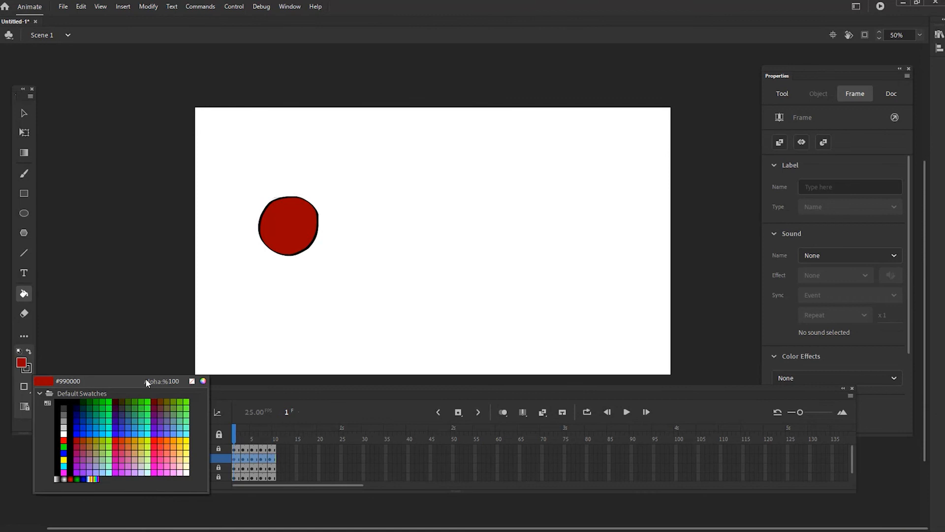
click(57, 426)
click(22, 365)
click(173, 381)
text(50)
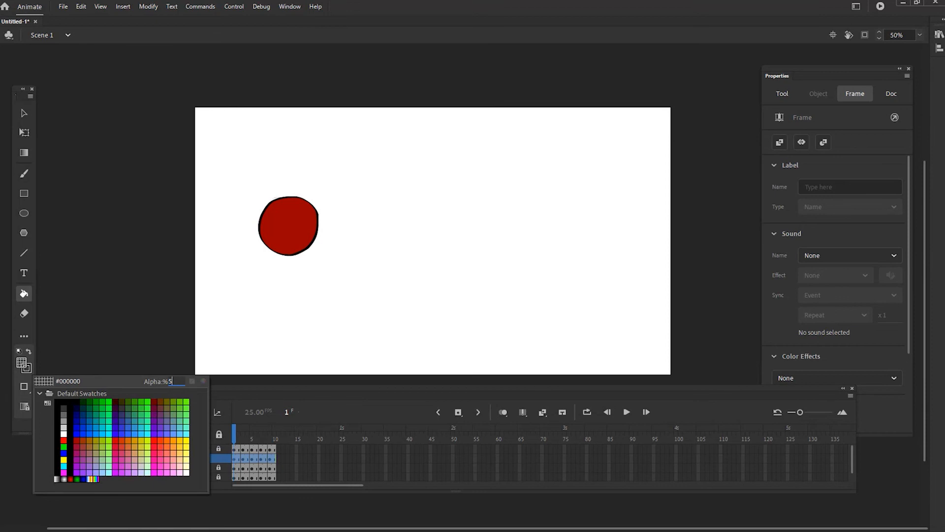
key(Return)
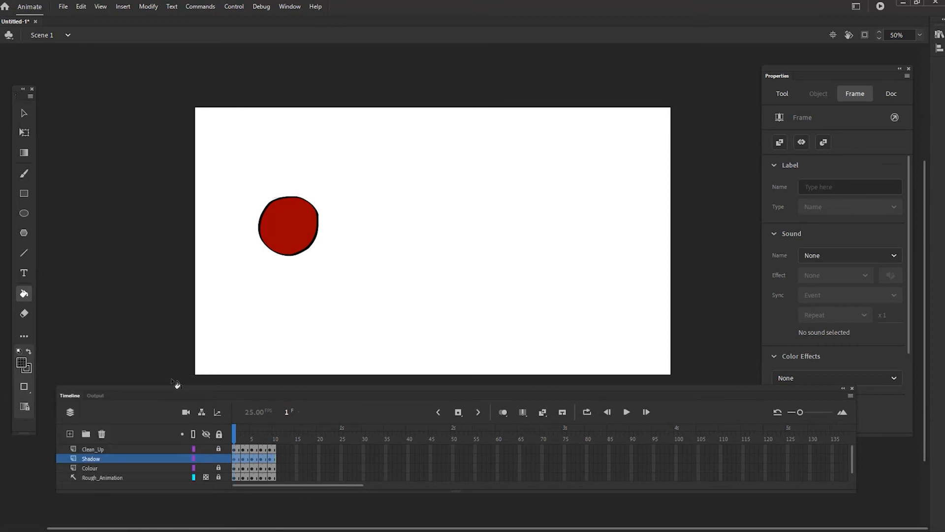